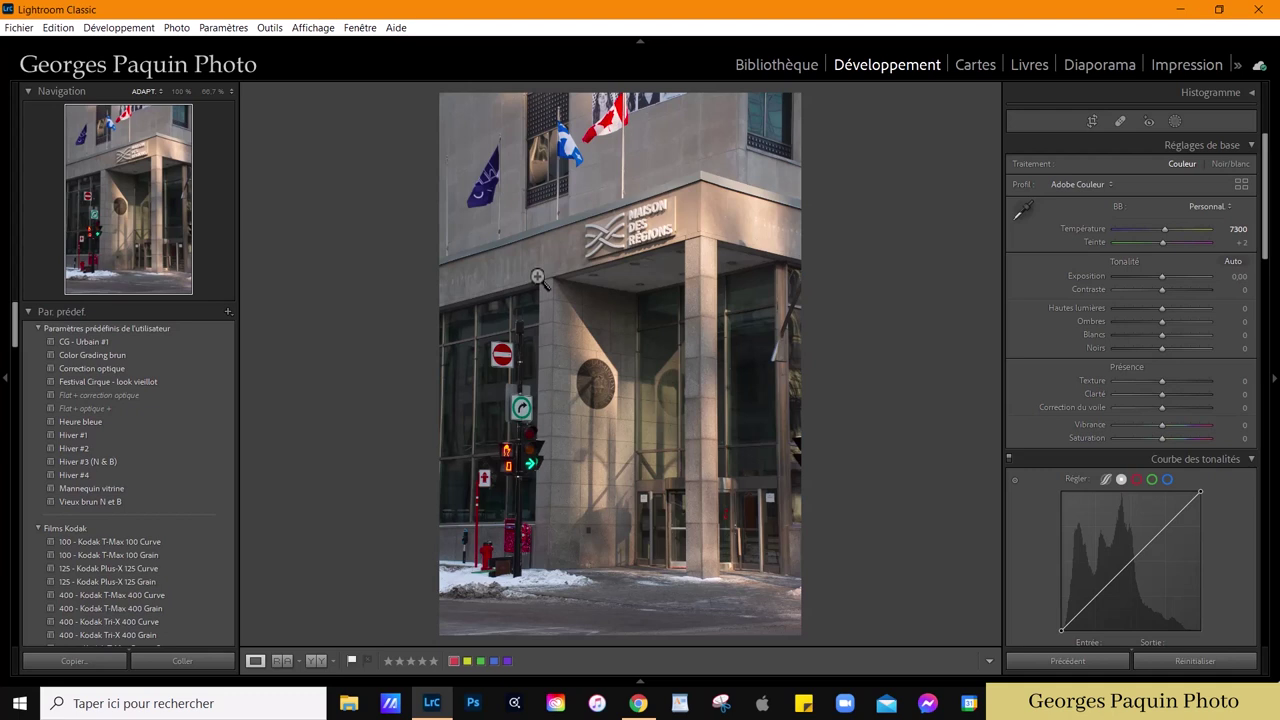
Step: Scroll the right panel down to the Transformation settings
{"action": "scroll", "coordinate": [1027, 350], "scroll_direction": "down", "scroll_amount": 5}
{"action": "scroll", "coordinate": [1027, 343], "scroll_direction": "down", "scroll_amount": 5}
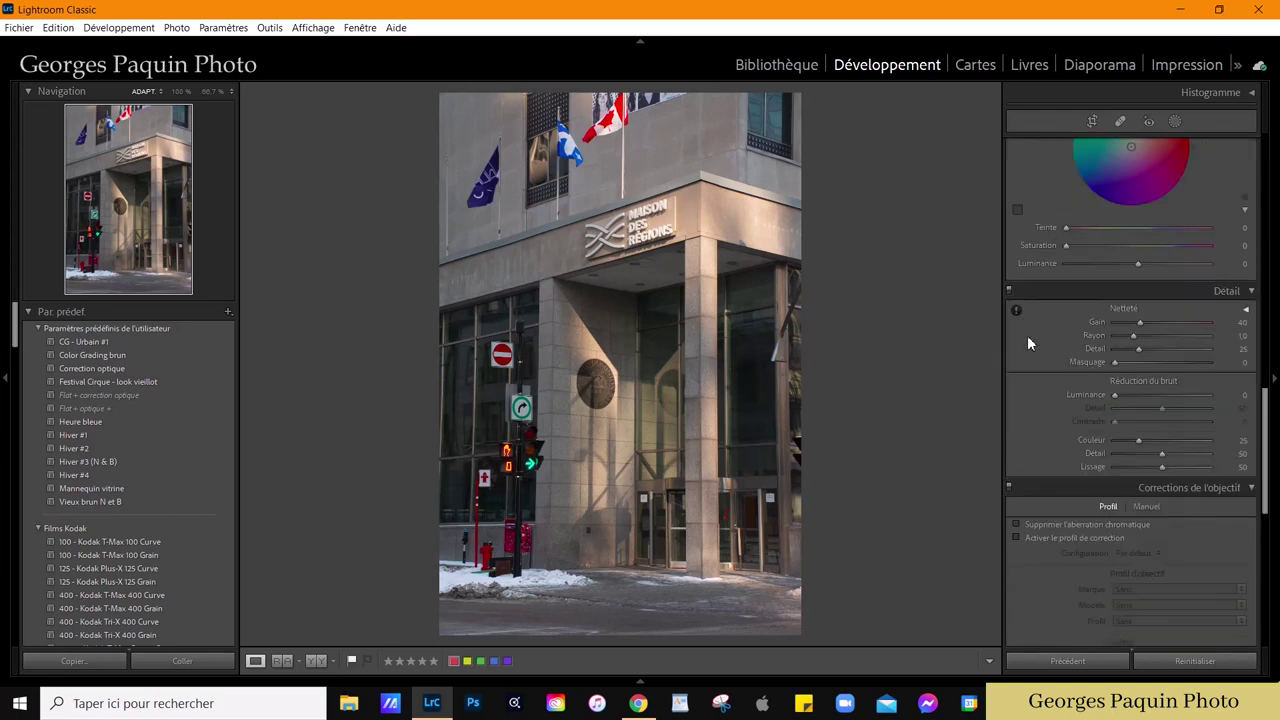
{"action": "scroll", "coordinate": [1027, 335], "scroll_direction": "down", "scroll_amount": 5}
{"action": "scroll", "coordinate": [1027, 335], "scroll_direction": "down", "scroll_amount": 5}
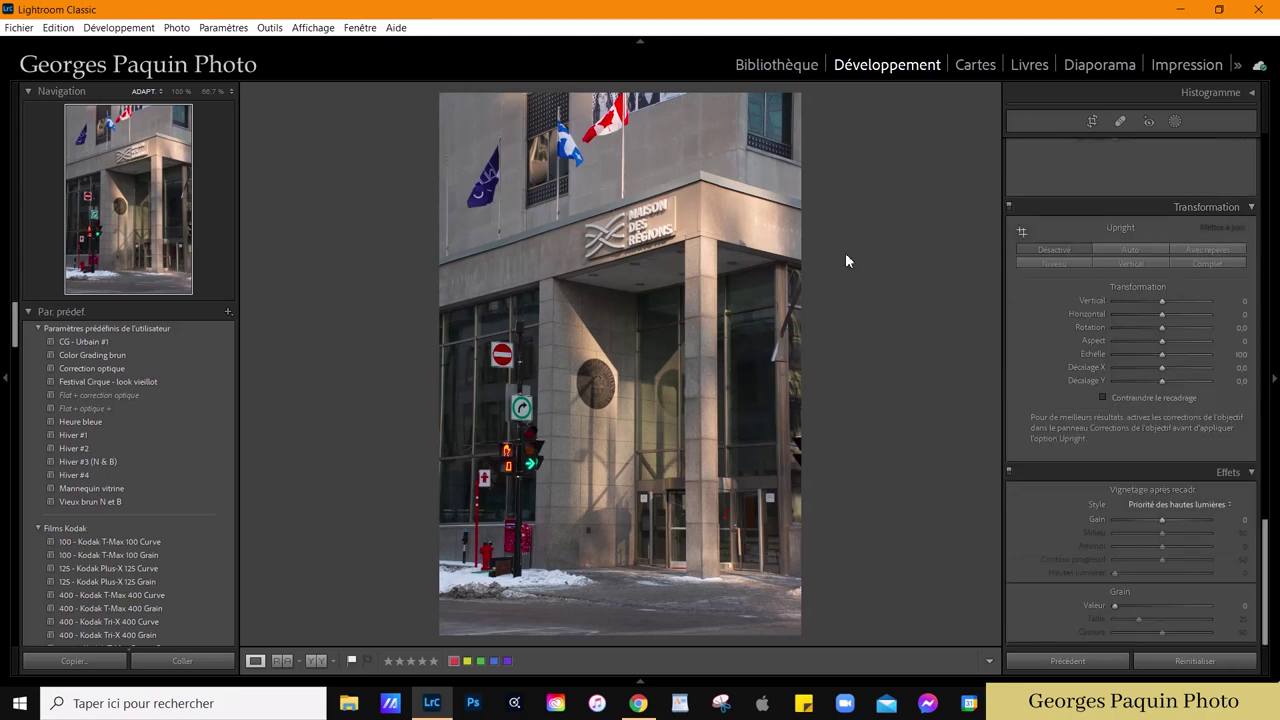
Step: Zoom to 33.3% on the entrance pillars at the building's right edge
{"action": "left_click", "coordinate": [663, 353]}
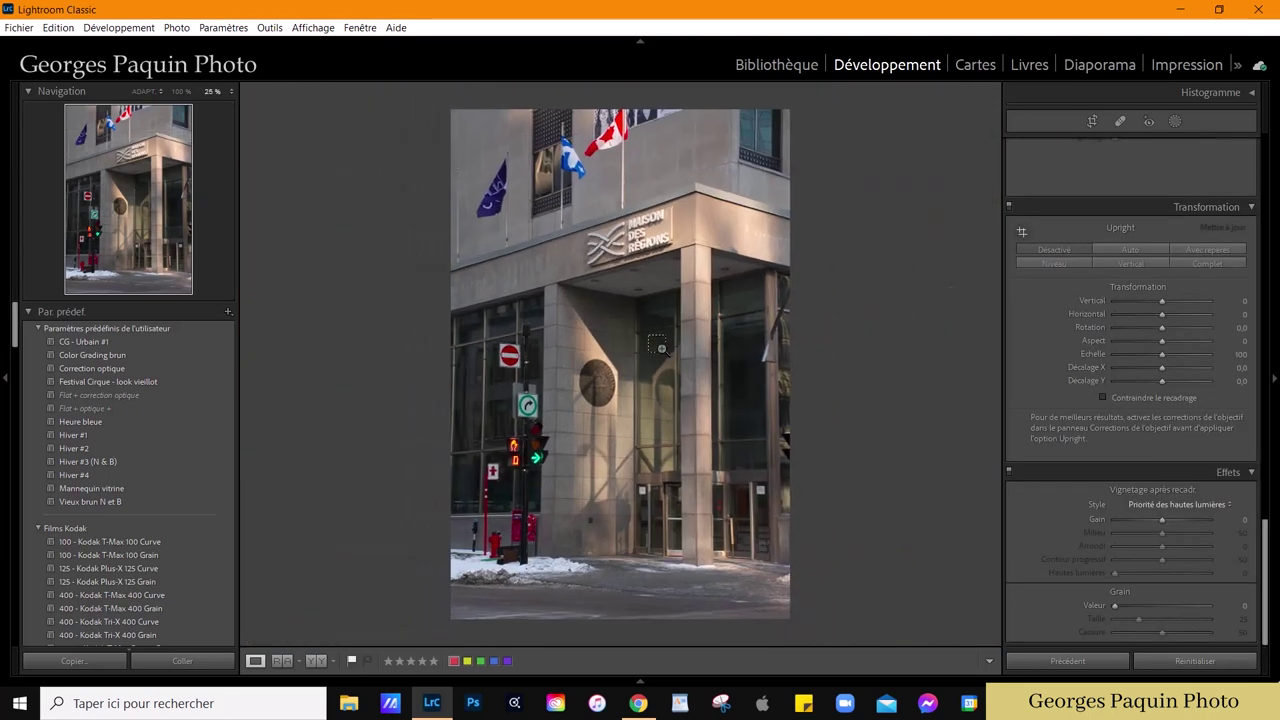
{"action": "left_click", "coordinate": [663, 353]}
{"action": "left_click_drag", "start_coordinate": [803, 443], "coordinate": [683, 365]}
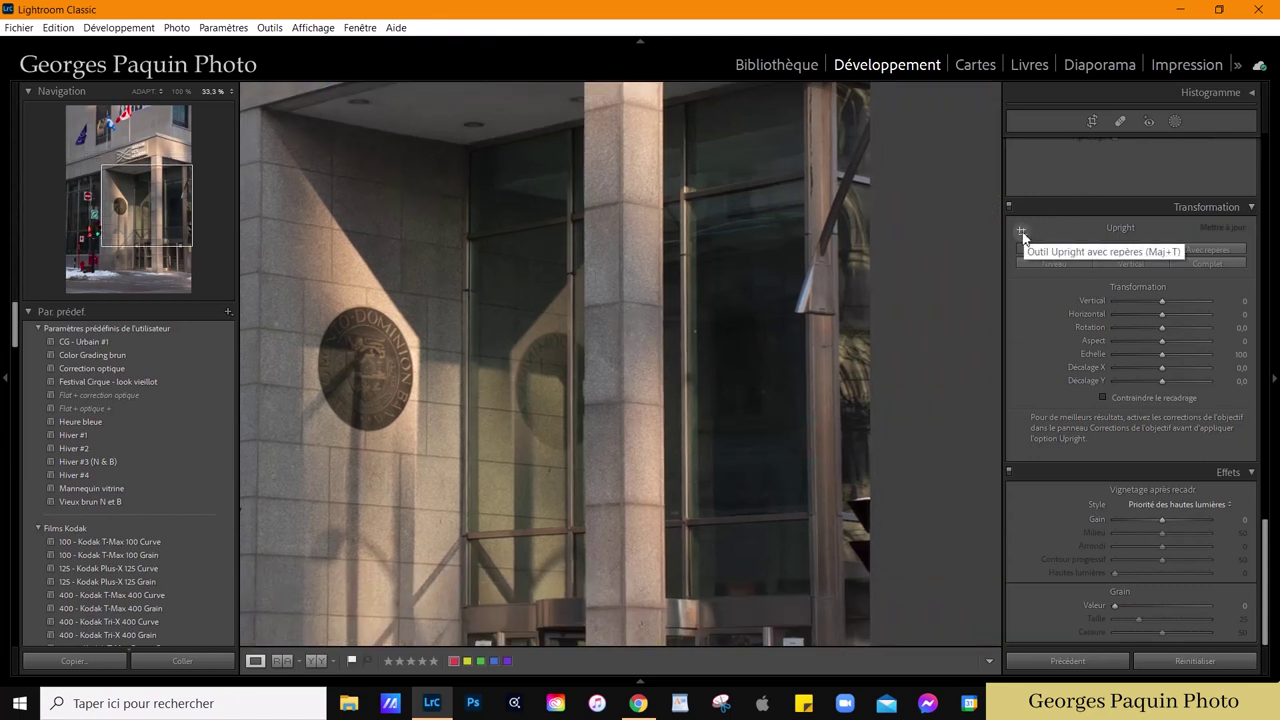
Step: Apply a guided Upright correction using vertical guides along the right and left pillar edges
{"action": "left_click", "coordinate": [1022, 231]}
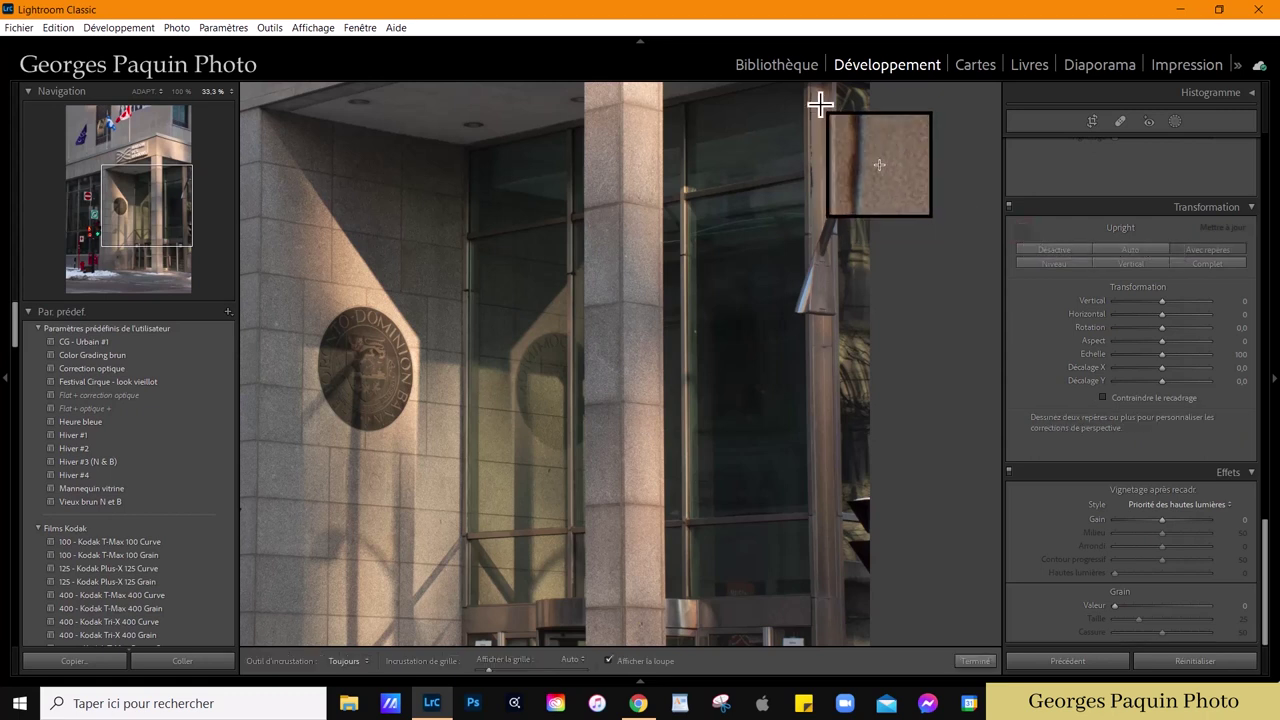
{"action": "left_click_drag", "start_coordinate": [811, 91], "coordinate": [823, 589]}
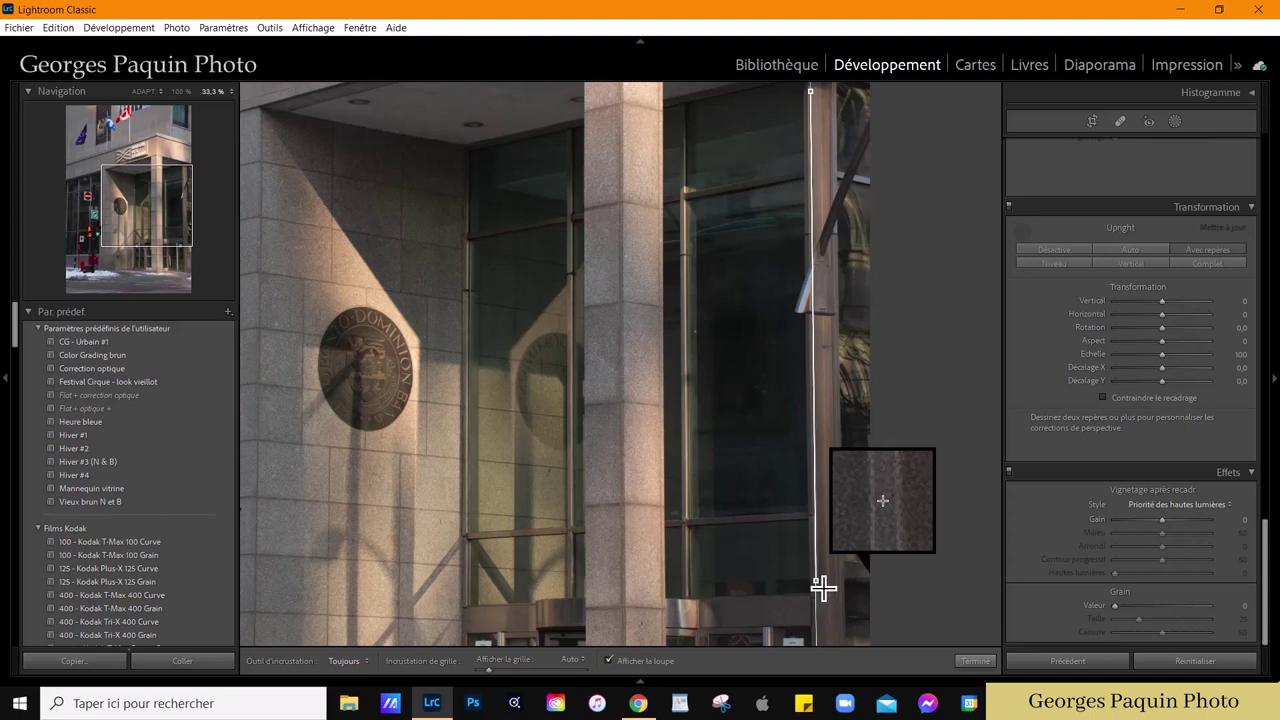
{"action": "mouse_move", "coordinate": [457, 400]}
{"action": "left_mouse_down"}
{"action": "mouse_move", "coordinate": [995, 333]}
{"action": "mouse_move", "coordinate": [846, 357]}
{"action": "left_mouse_up"}
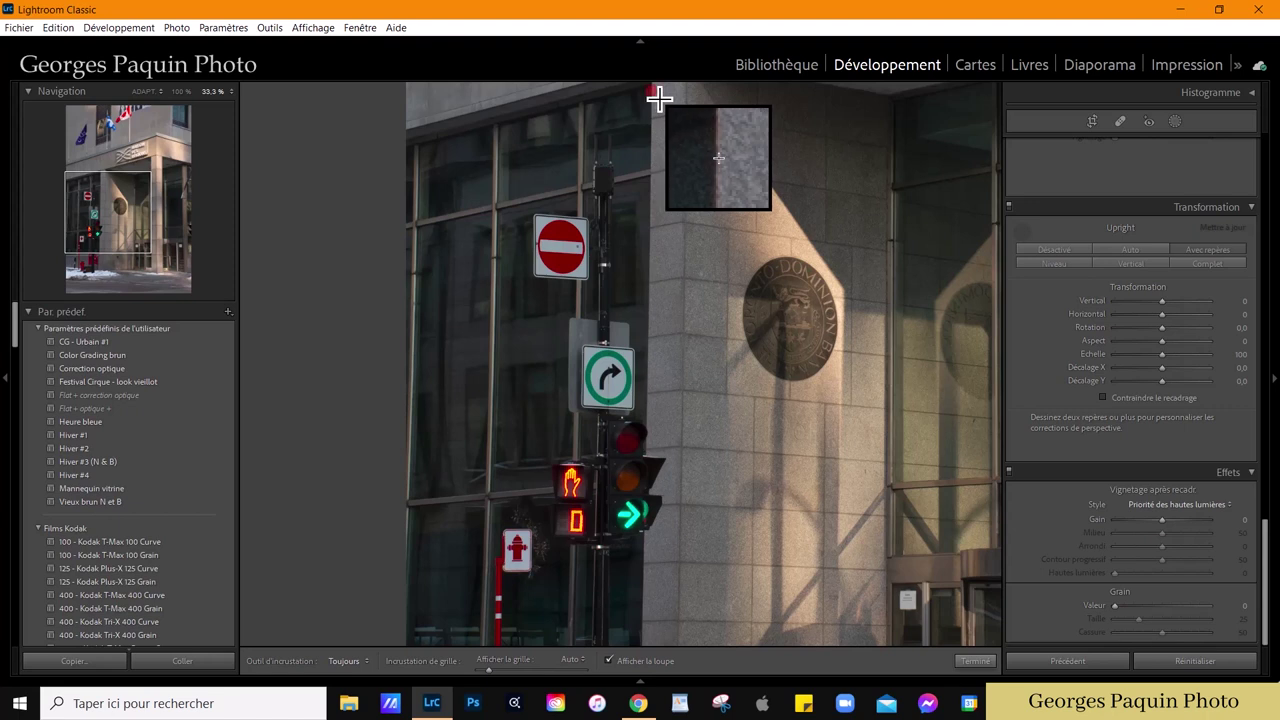
{"action": "left_click_drag", "start_coordinate": [659, 97], "coordinate": [652, 600]}
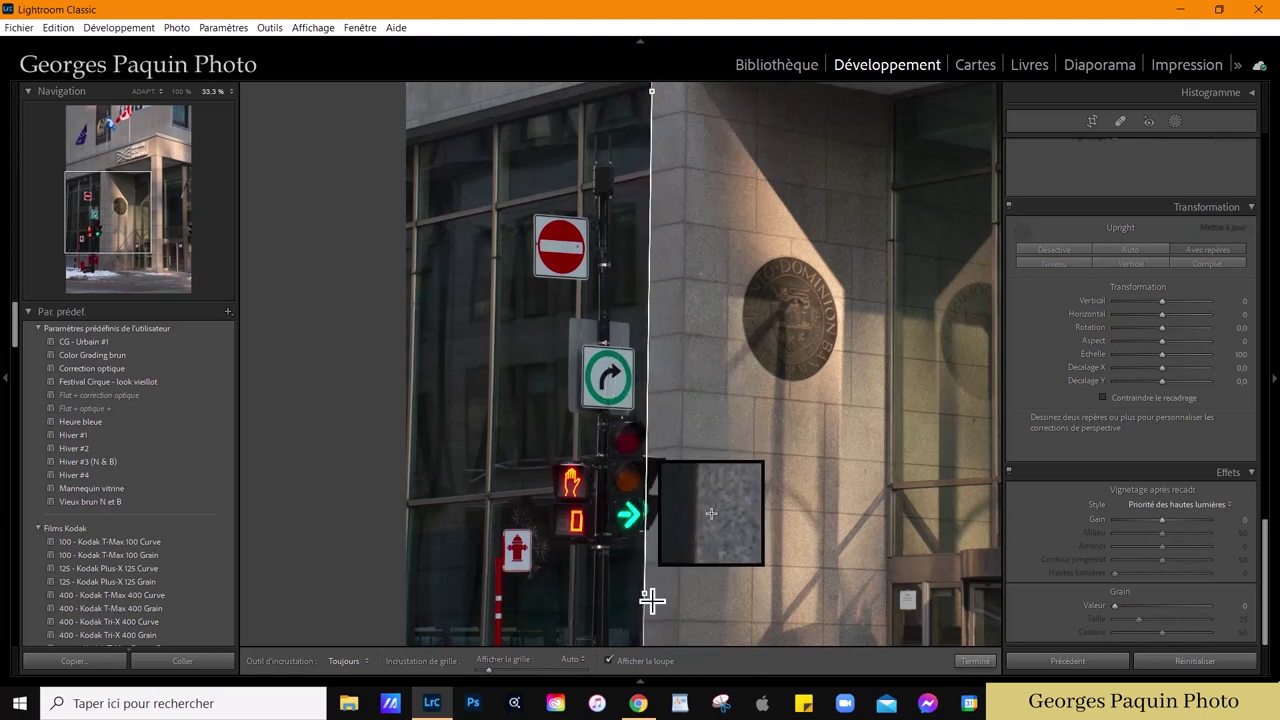
{"action": "left_click", "coordinate": [140, 91]}
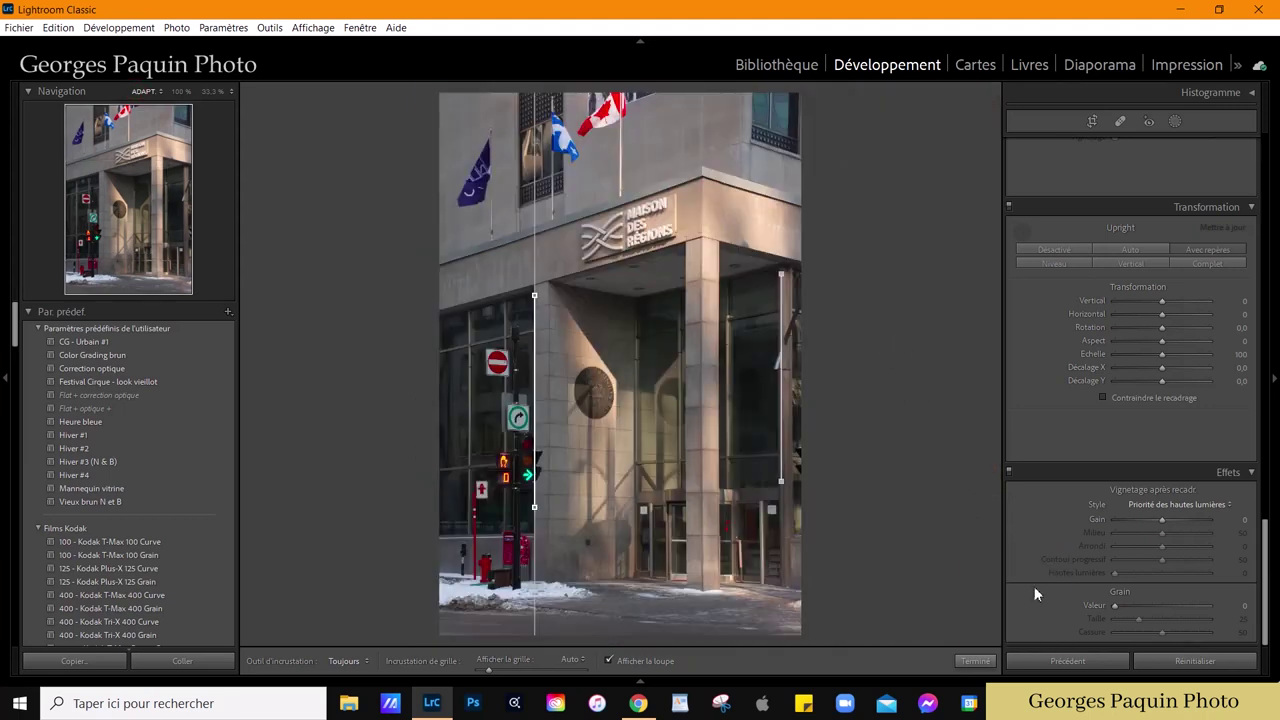
{"action": "left_click", "coordinate": [974, 661]}
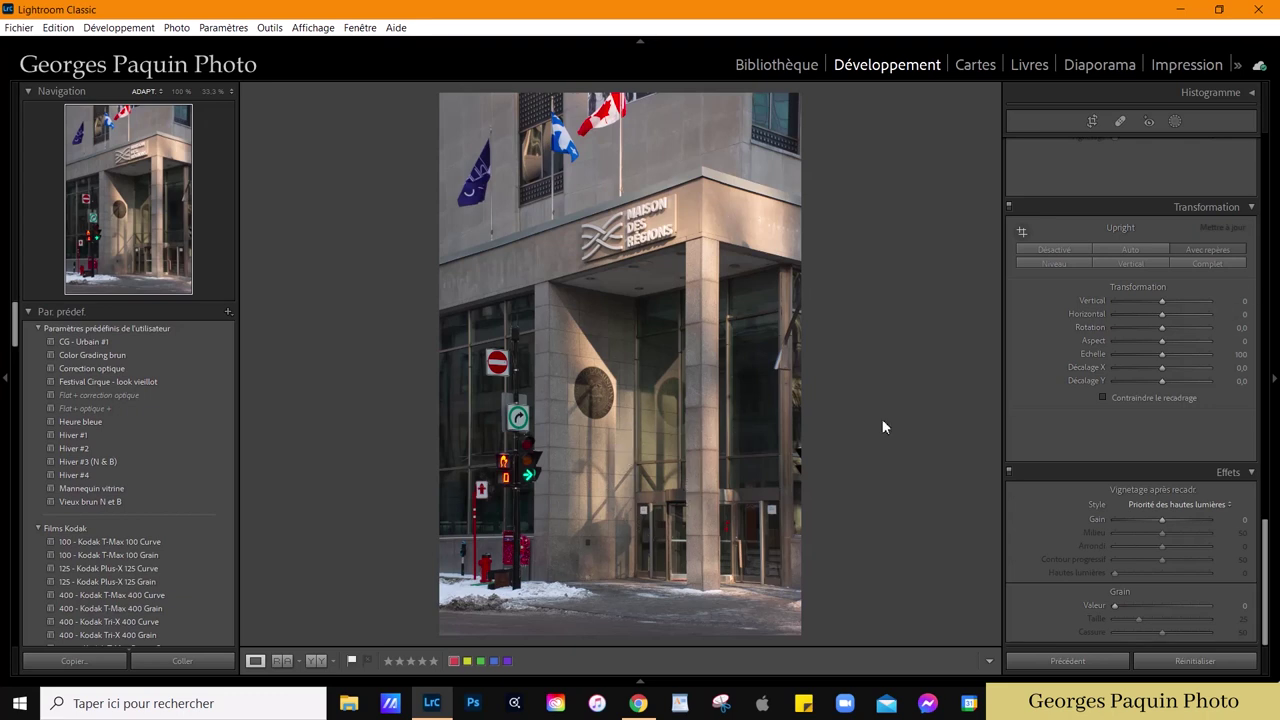
Step: Show the tone curve and zoom to 50% on the sunlit pillar with the Dominion medallion
{"action": "scroll", "coordinate": [1050, 415], "scroll_direction": "up", "scroll_amount": 5}
{"action": "scroll", "coordinate": [1050, 415], "scroll_direction": "down", "scroll_amount": 3}
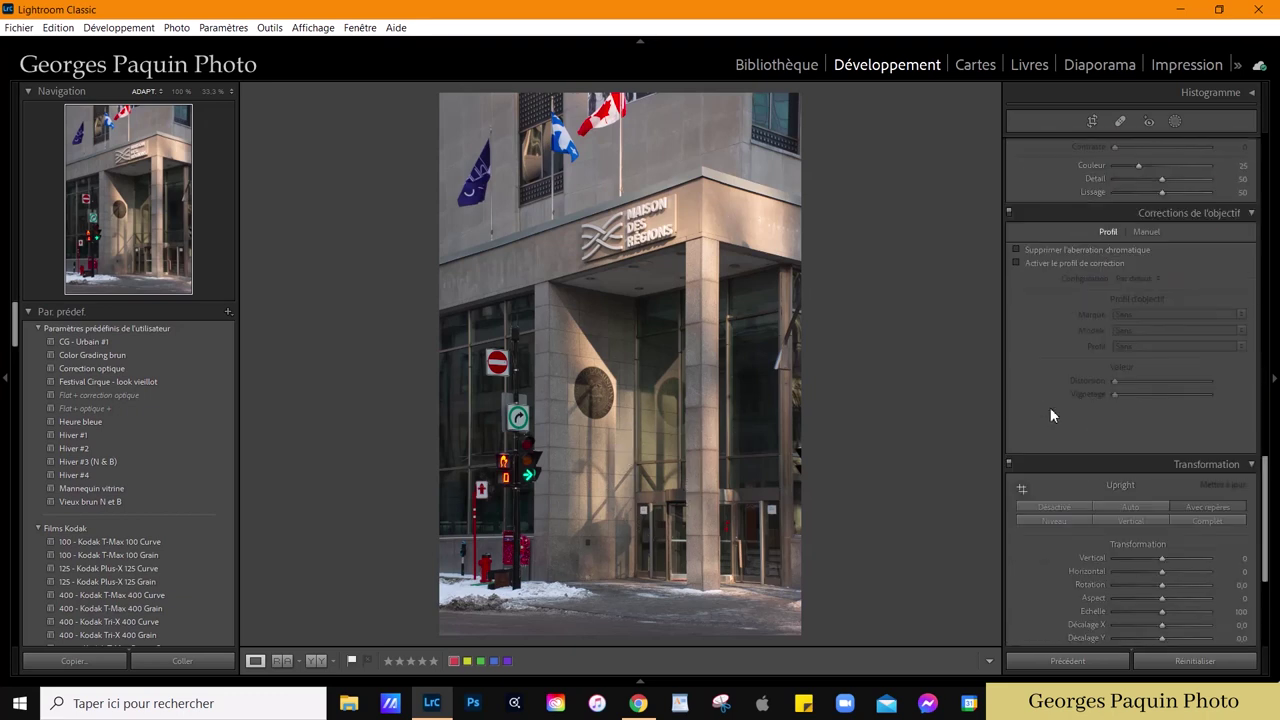
{"action": "scroll", "coordinate": [1050, 407], "scroll_direction": "up", "scroll_amount": 5}
{"action": "scroll", "coordinate": [1050, 408], "scroll_direction": "up", "scroll_amount": 3}
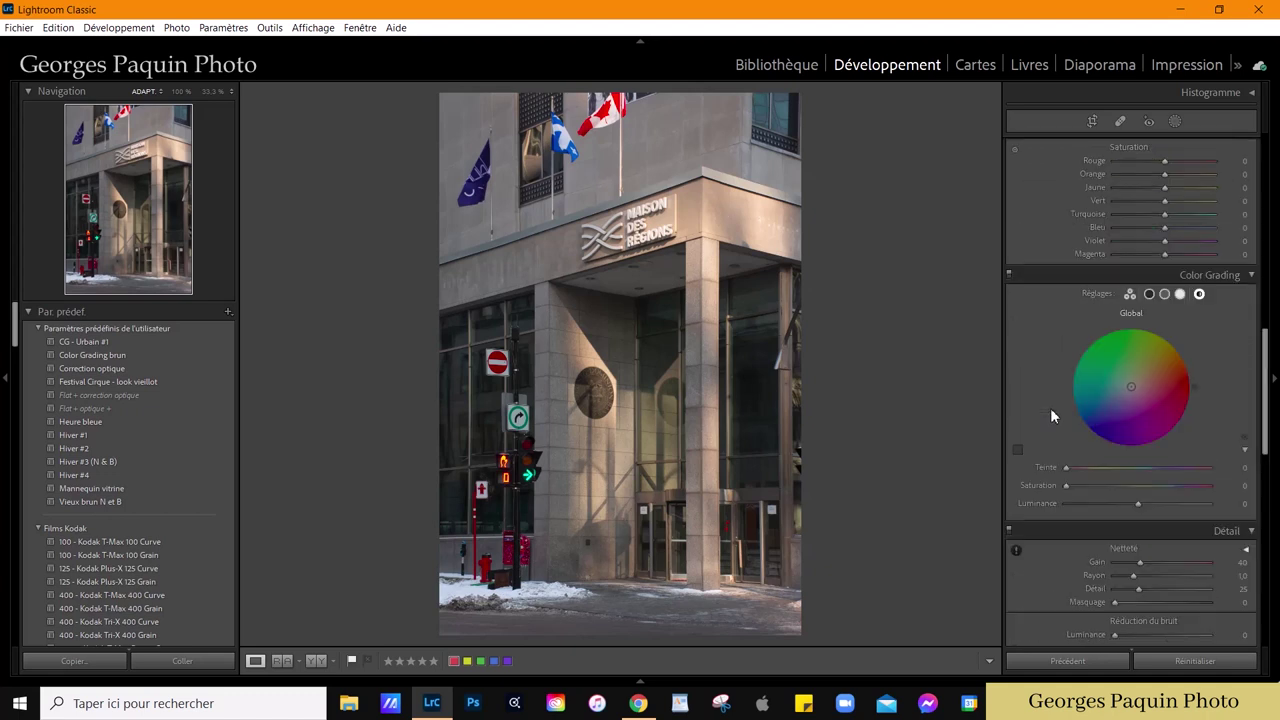
{"action": "scroll", "coordinate": [1050, 408], "scroll_direction": "up", "scroll_amount": 3}
{"action": "scroll", "coordinate": [1066, 339], "scroll_direction": "up", "scroll_amount": 3}
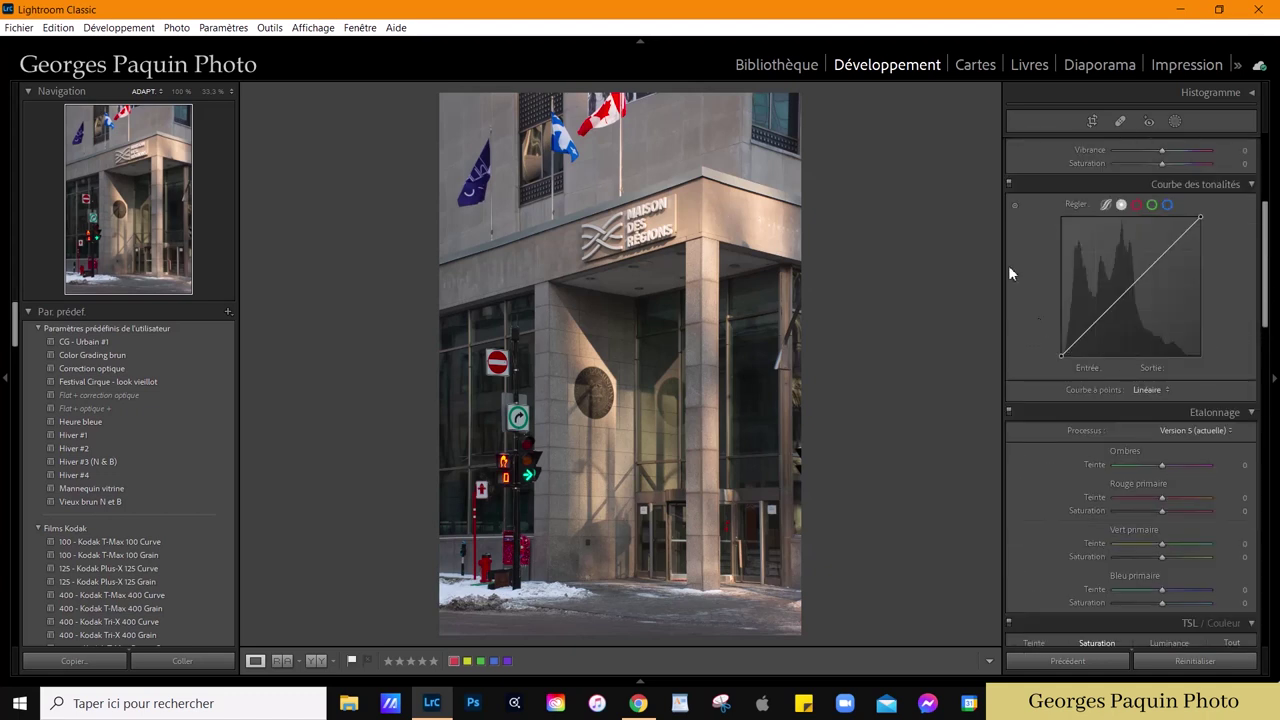
{"action": "left_click", "coordinate": [619, 488]}
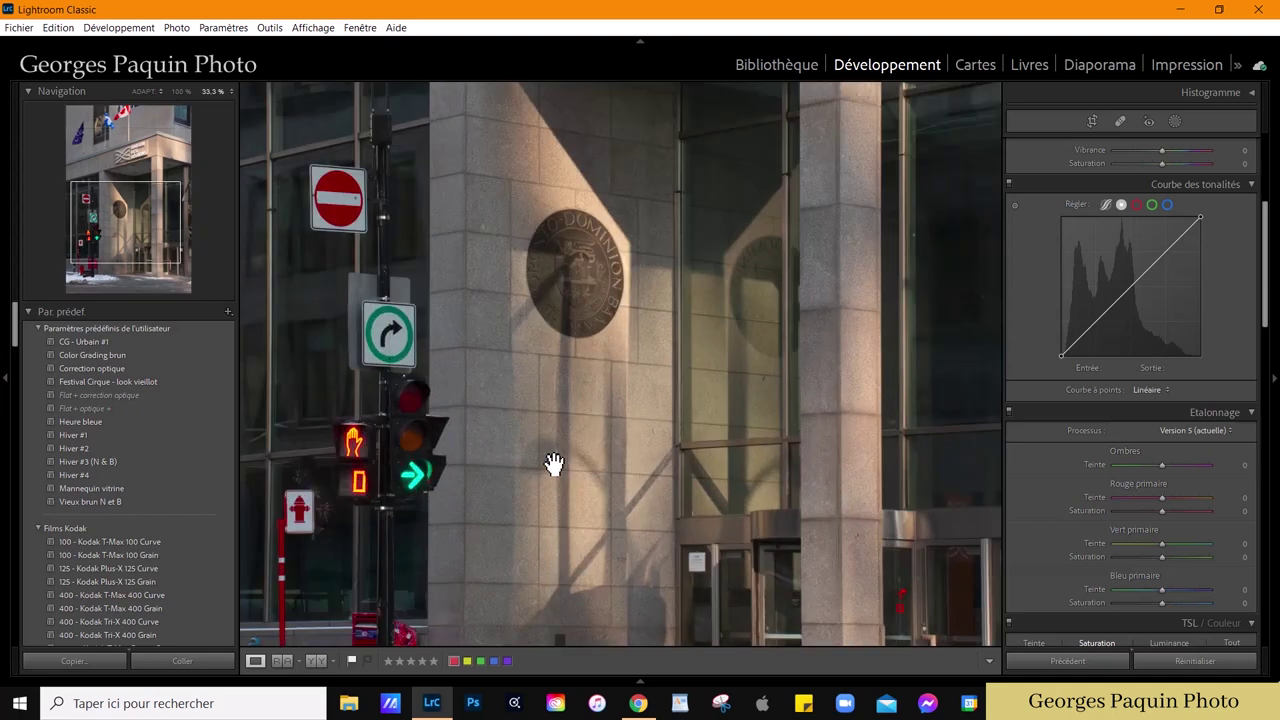
{"action": "key", "text": "ctrl+equal"}
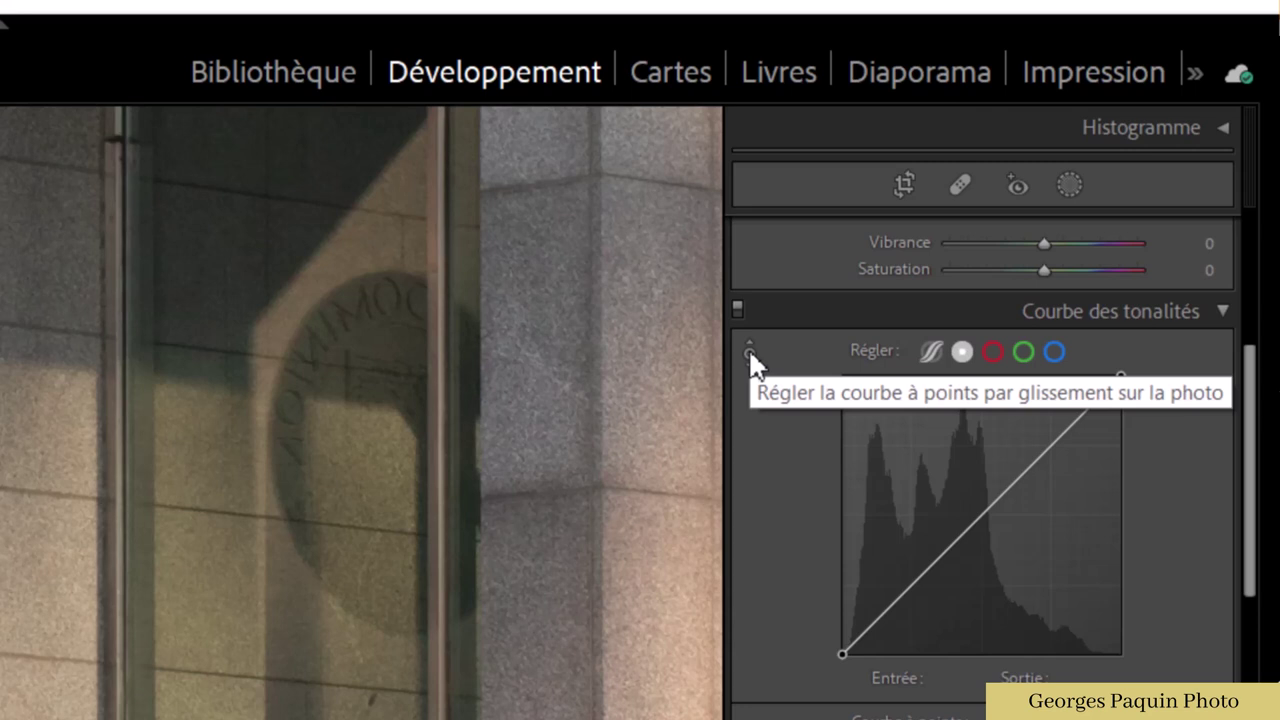
Step: With the targeted curve tool, pull a shadow tone down, moving point 100 to 70
{"action": "left_click", "coordinate": [749, 352]}
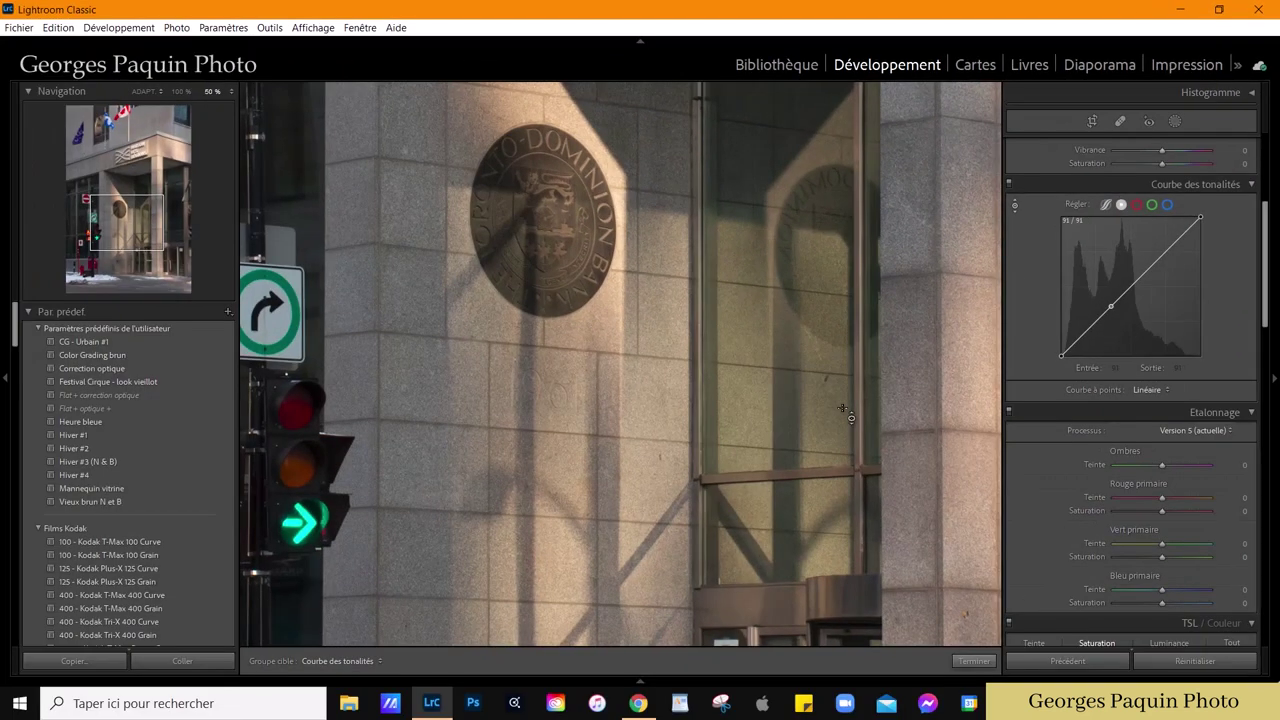
{"action": "left_click", "coordinate": [534, 573]}
{"action": "mouse_move", "coordinate": [534, 573]}
{"action": "left_mouse_down"}
{"action": "mouse_move", "coordinate": [534, 610]}
{"action": "mouse_move", "coordinate": [534, 576]}
{"action": "left_mouse_up"}
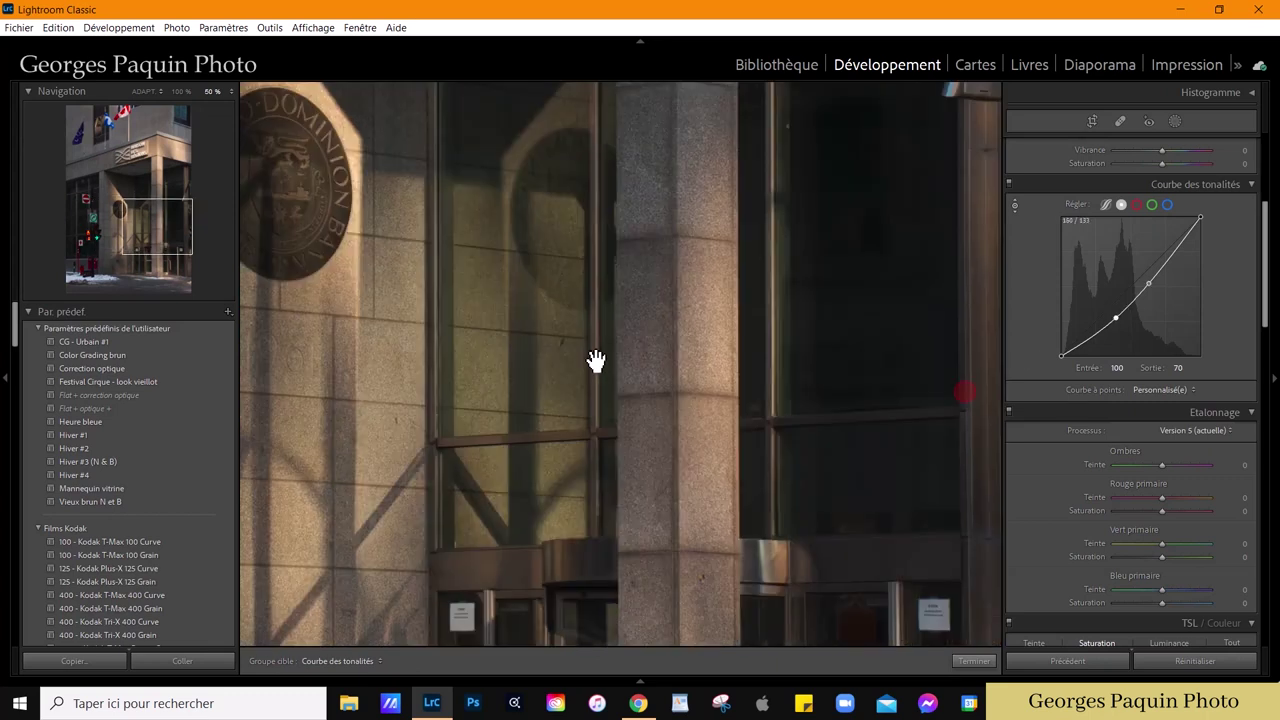
Step: Lift a bright tone on the medallion, moving the curve point 192 to 193
{"action": "left_click_drag", "start_coordinate": [970, 402], "coordinate": [597, 362]}
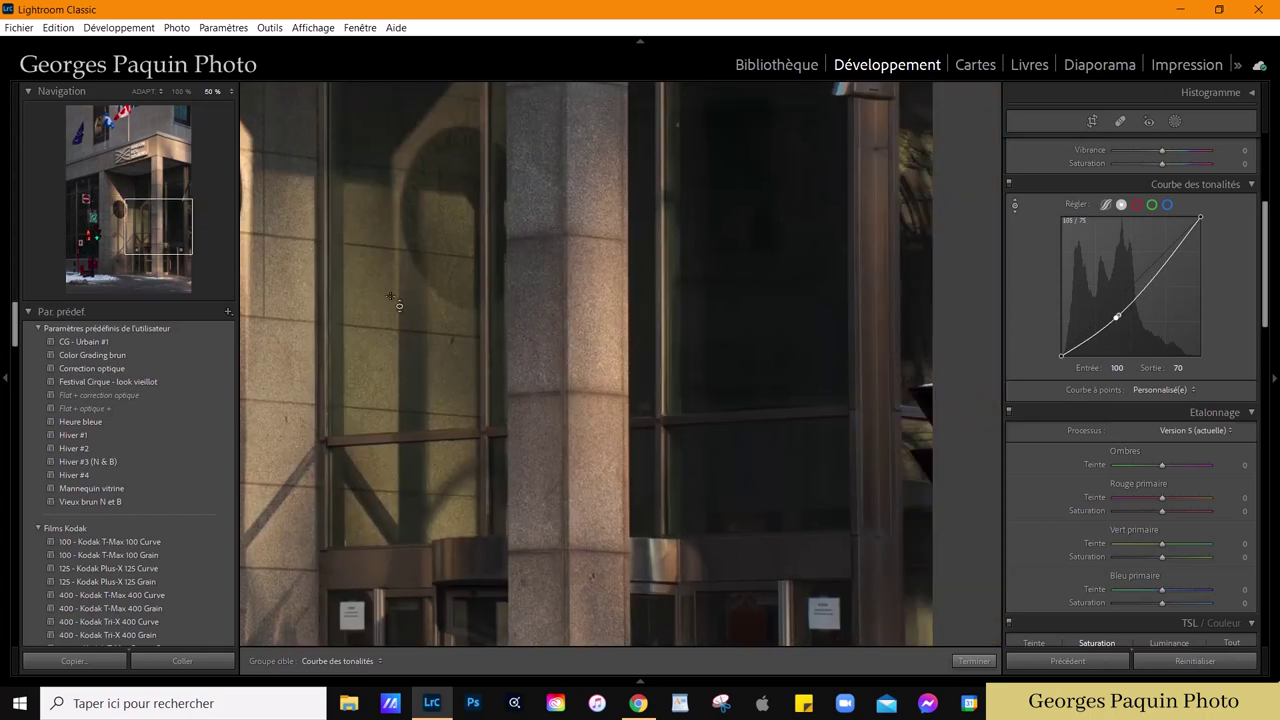
{"action": "left_click_drag", "start_coordinate": [392, 300], "coordinate": [636, 286]}
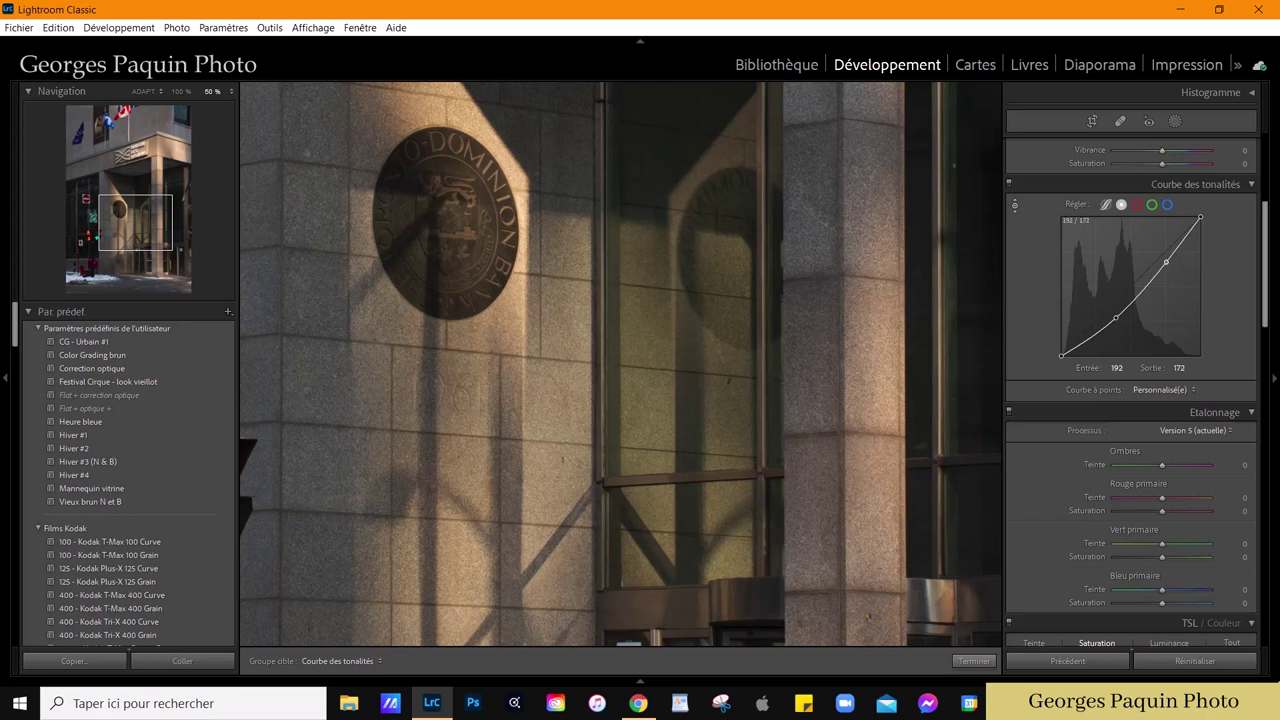
{"action": "left_click", "coordinate": [532, 550]}
{"action": "left_click_drag", "start_coordinate": [532, 550], "coordinate": [532, 535]}
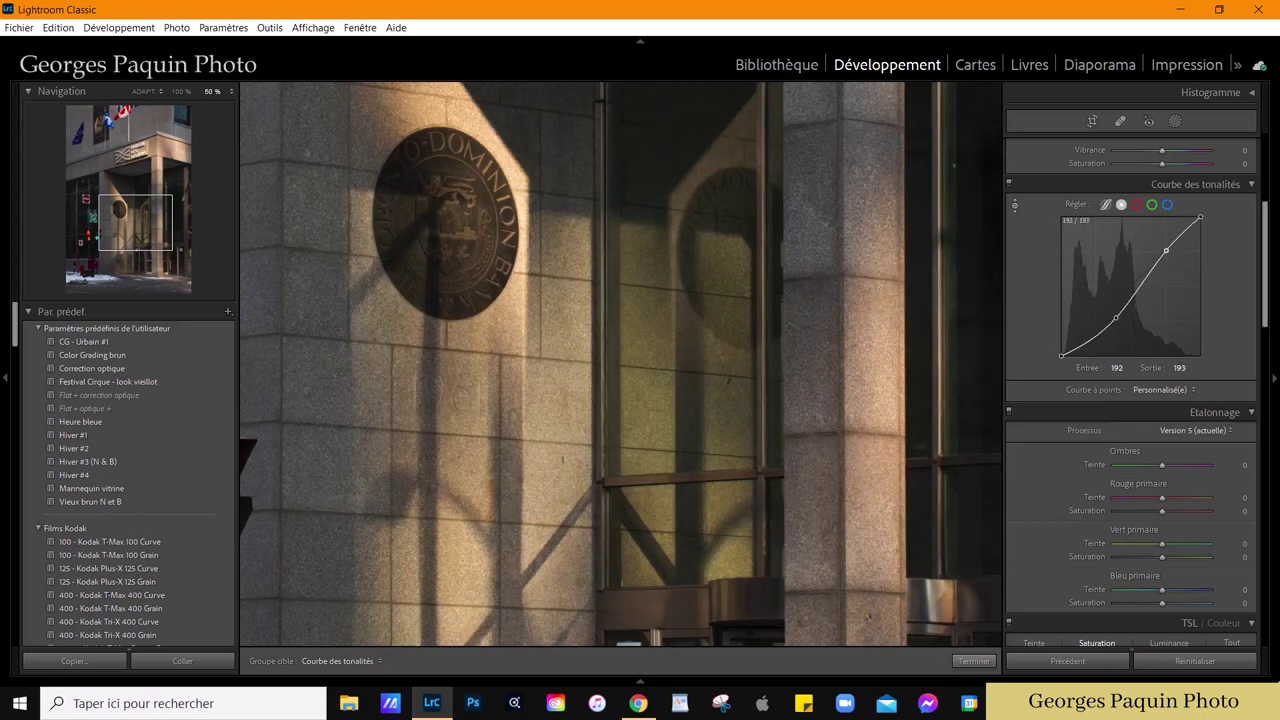
{"action": "left_click", "coordinate": [973, 661]}
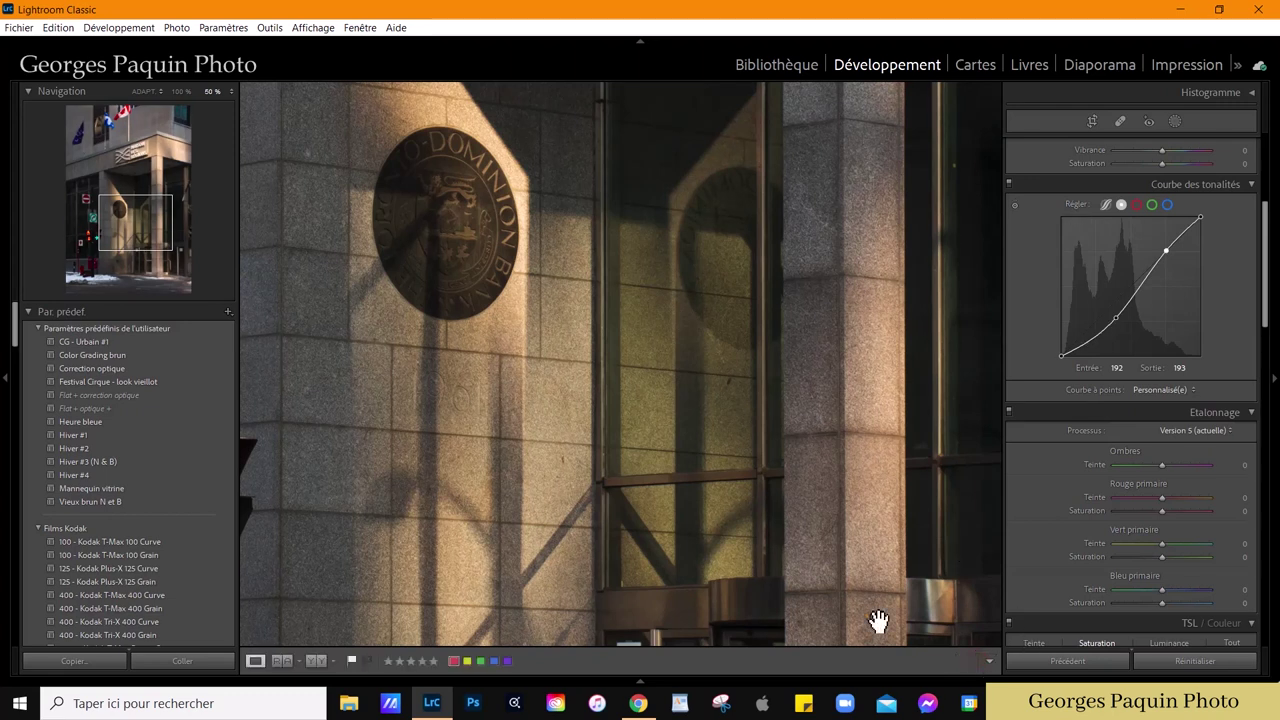
{"action": "left_click", "coordinate": [866, 597]}
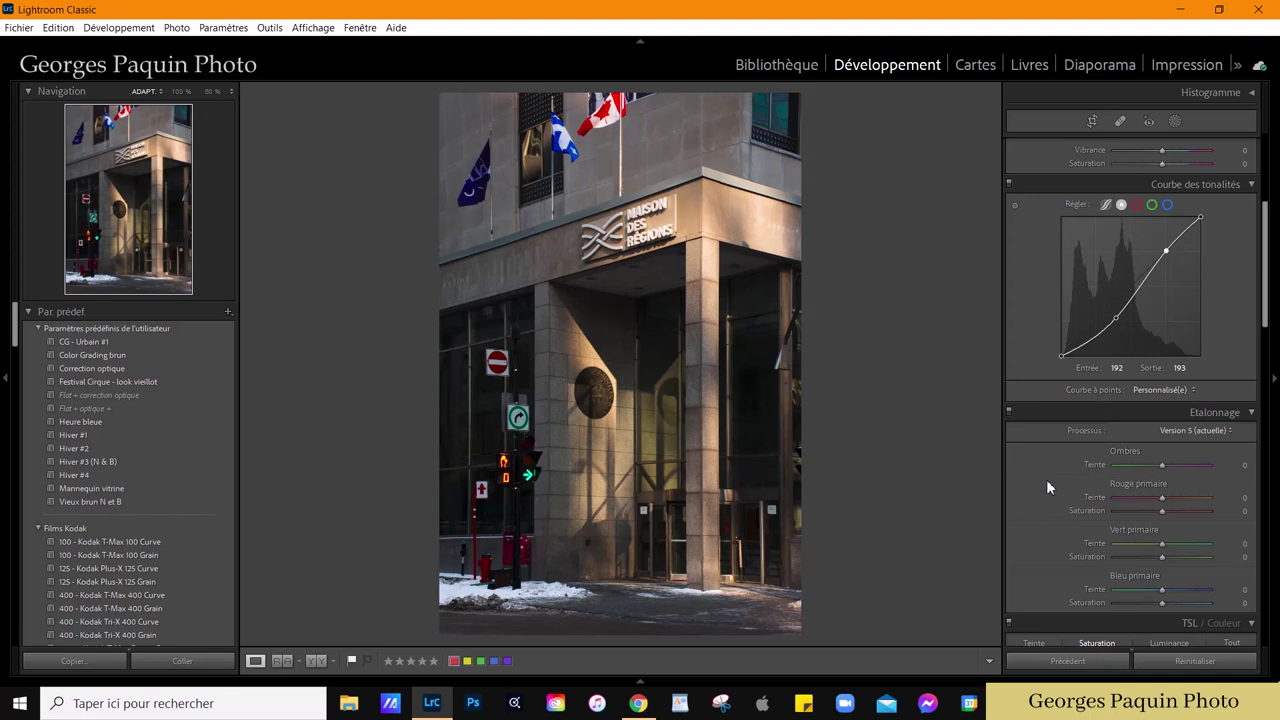
Step: Set the Basic panel to Highlights −45, Shadows +61, Blacks +11 and Contrast +10
{"action": "scroll", "coordinate": [1047, 477], "scroll_direction": "up", "scroll_amount": 3}
{"action": "scroll", "coordinate": [1042, 435], "scroll_direction": "up", "scroll_amount": 3}
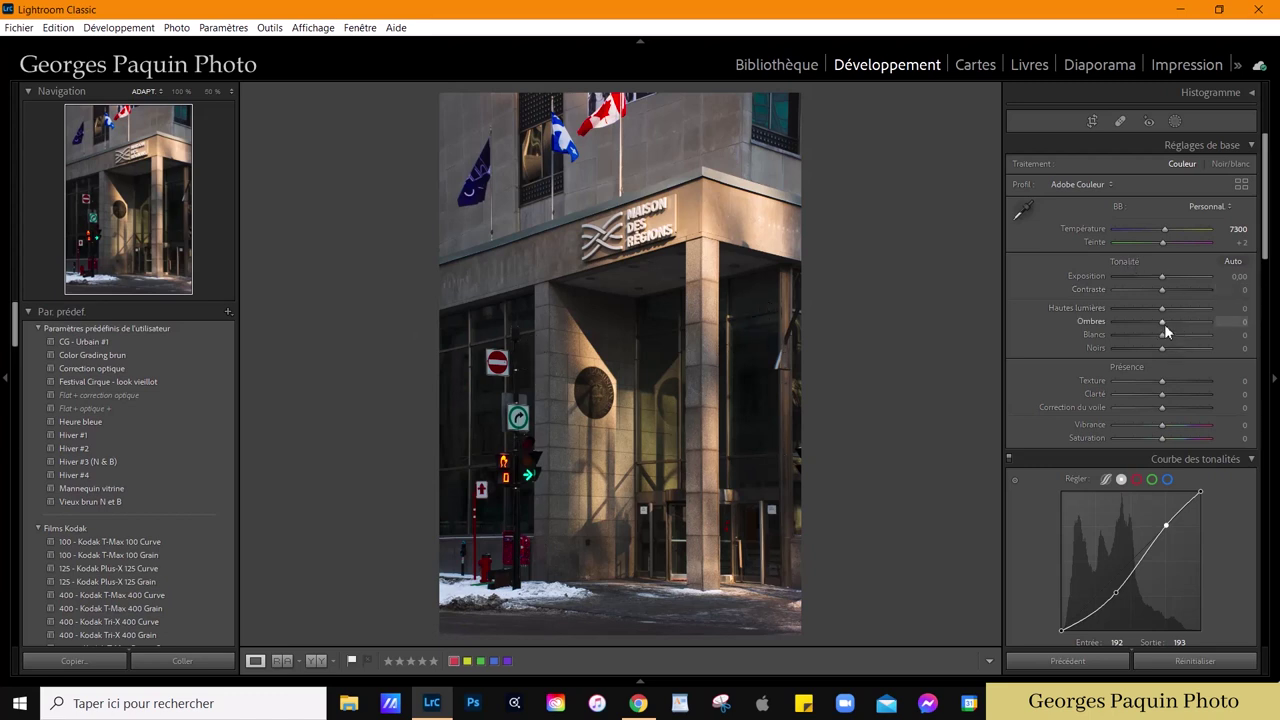
{"action": "left_click_drag", "start_coordinate": [1164, 322], "coordinate": [1182, 329]}
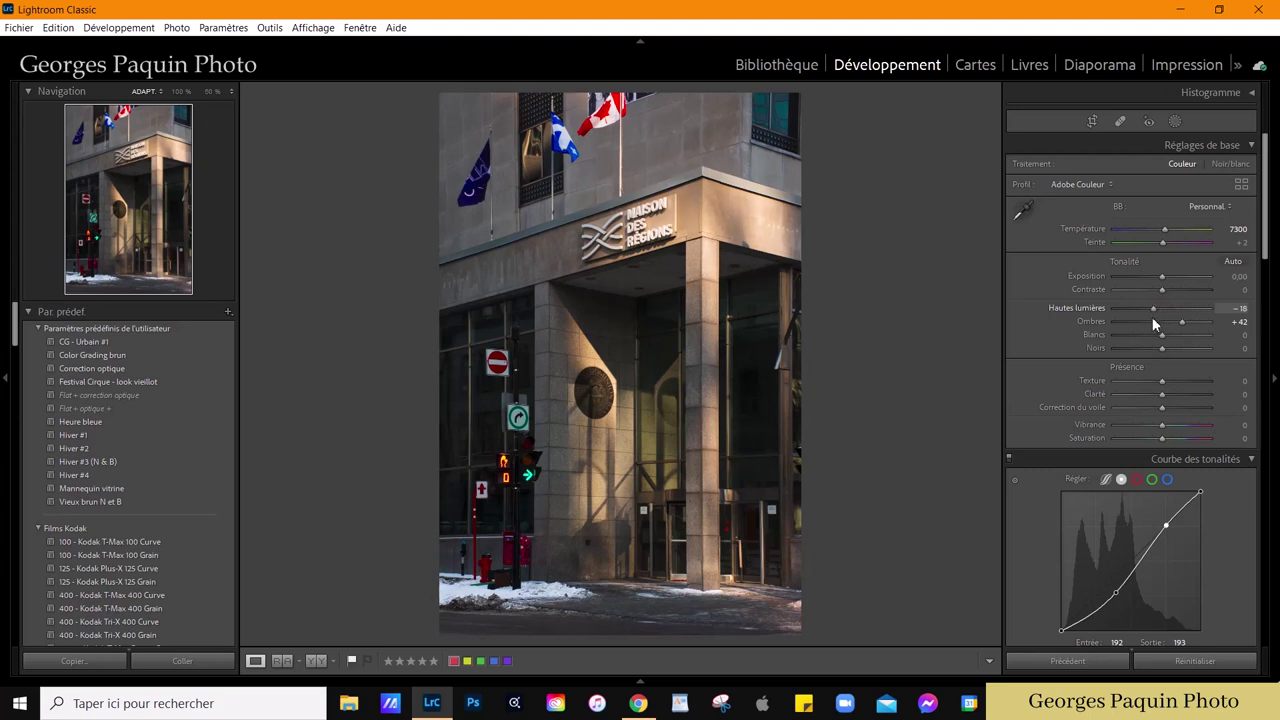
{"action": "left_click_drag", "start_coordinate": [1156, 310], "coordinate": [1146, 321]}
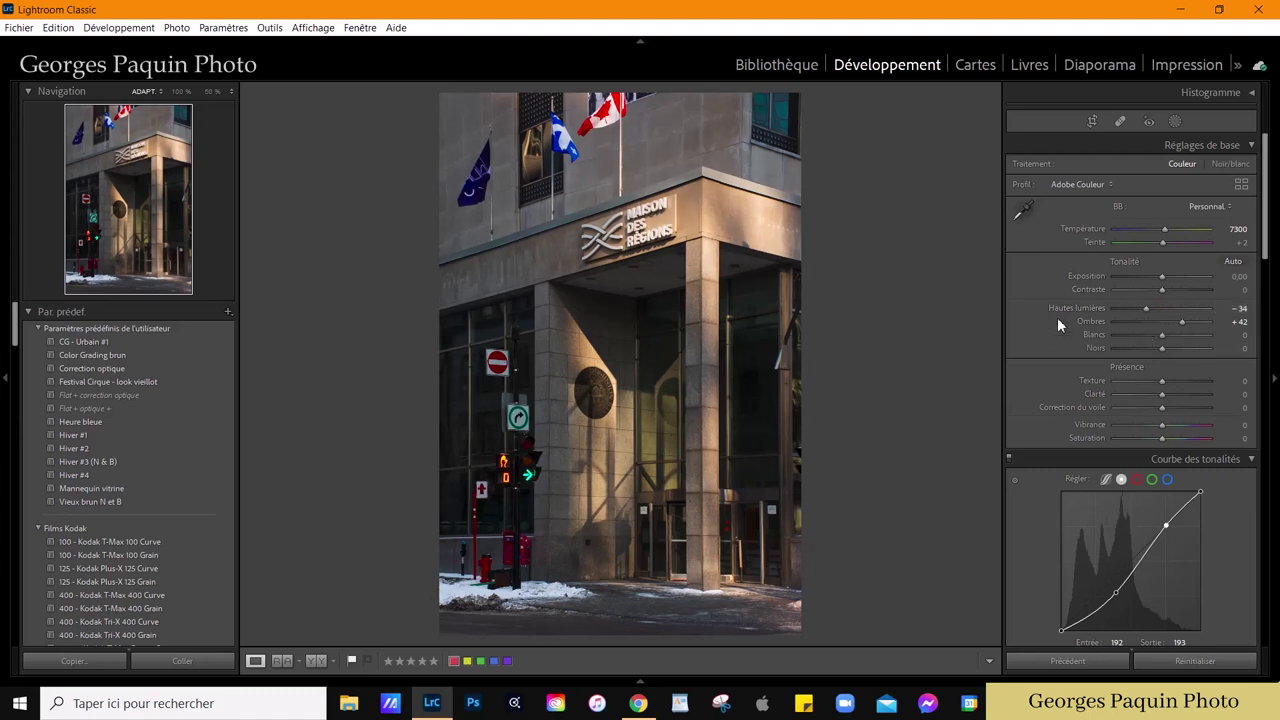
{"action": "left_click_drag", "start_coordinate": [1150, 312], "coordinate": [1141, 315]}
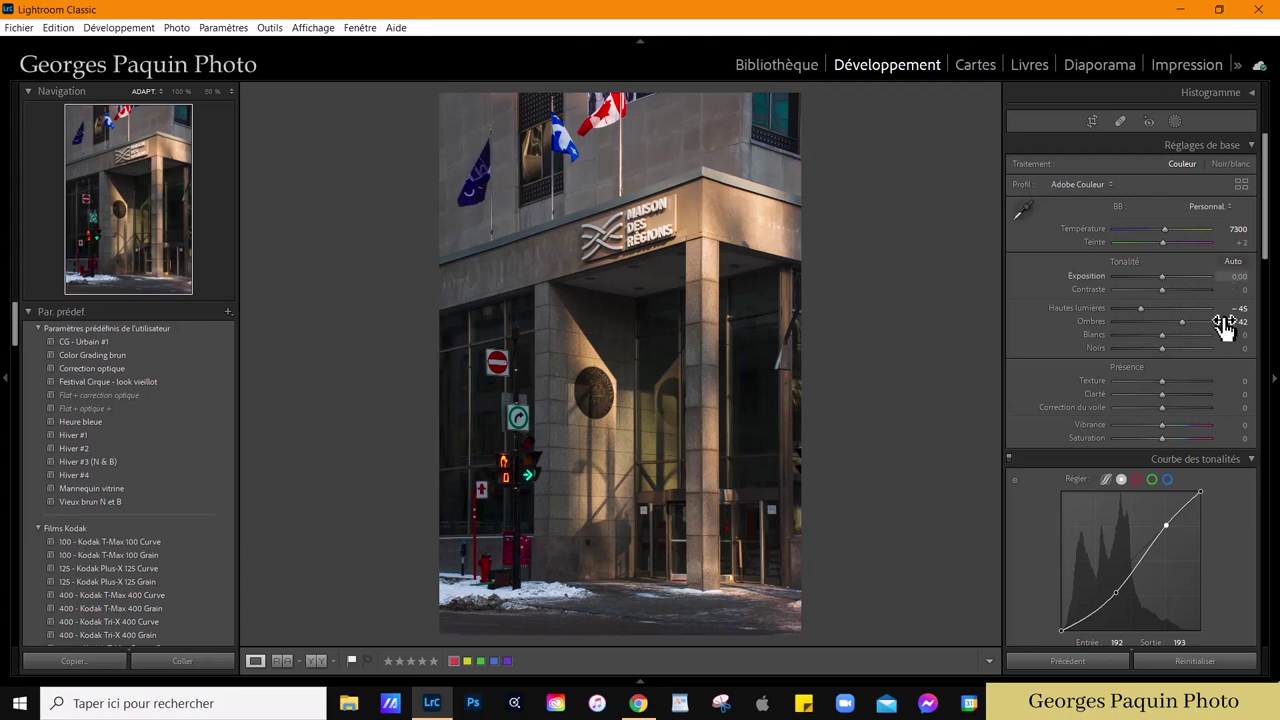
{"action": "left_click", "coordinate": [1163, 350]}
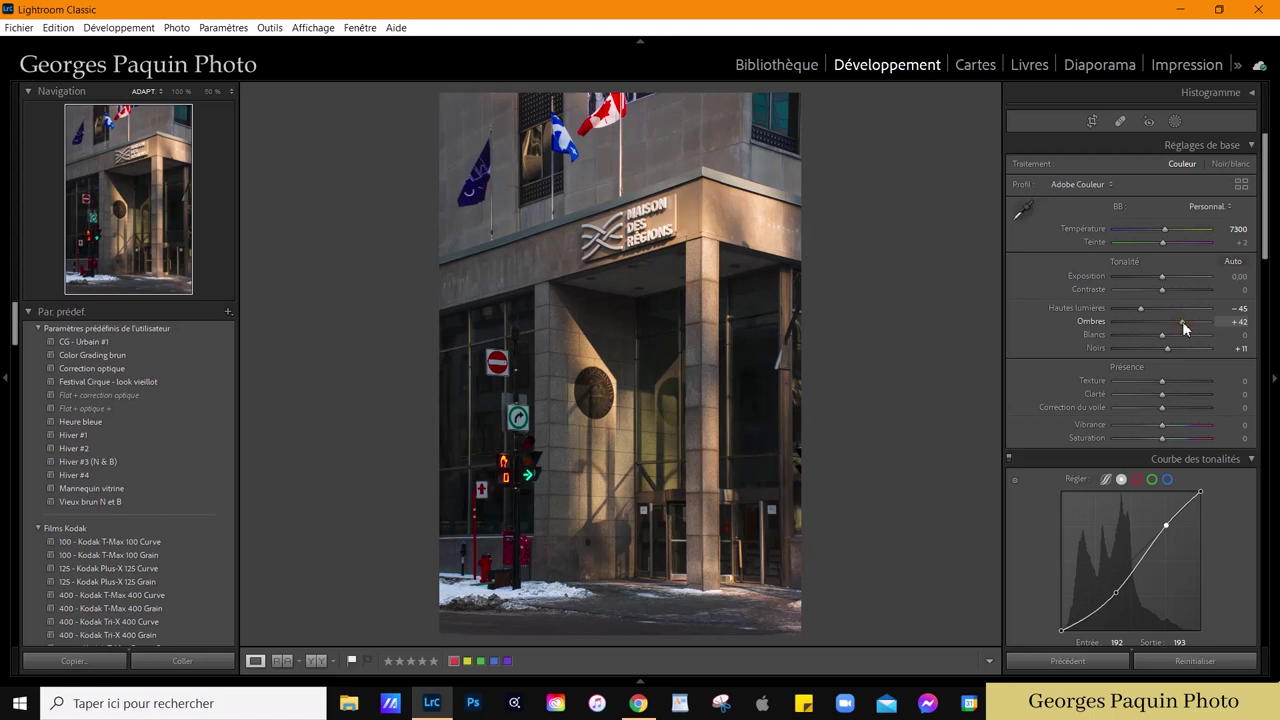
{"action": "left_click_drag", "start_coordinate": [1183, 321], "coordinate": [1188, 326]}
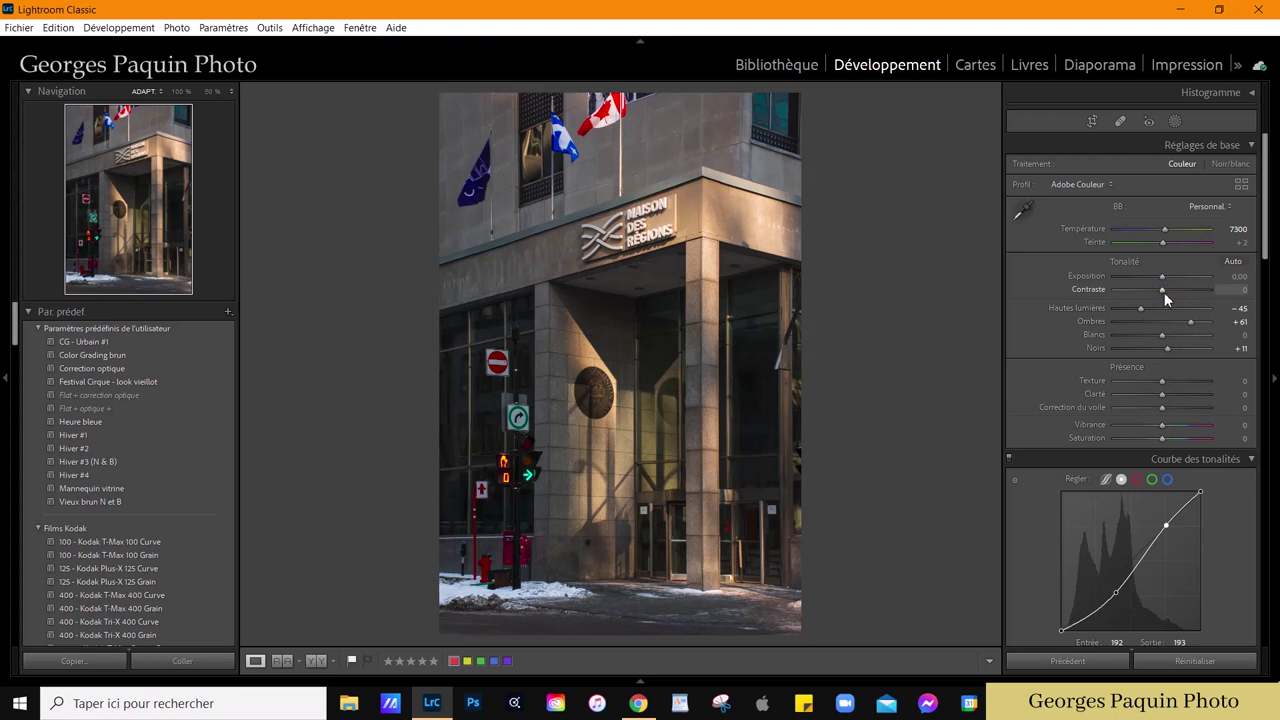
{"action": "left_click_drag", "start_coordinate": [1164, 292], "coordinate": [1166, 292]}
Step: Lower HSL saturation to Turquoise −28 and Blue −46
{"action": "scroll", "coordinate": [1033, 317], "scroll_direction": "down", "scroll_amount": 5}
{"action": "scroll", "coordinate": [1033, 317], "scroll_direction": "down", "scroll_amount": 5}
{"action": "scroll", "coordinate": [1033, 317], "scroll_direction": "down", "scroll_amount": 3}
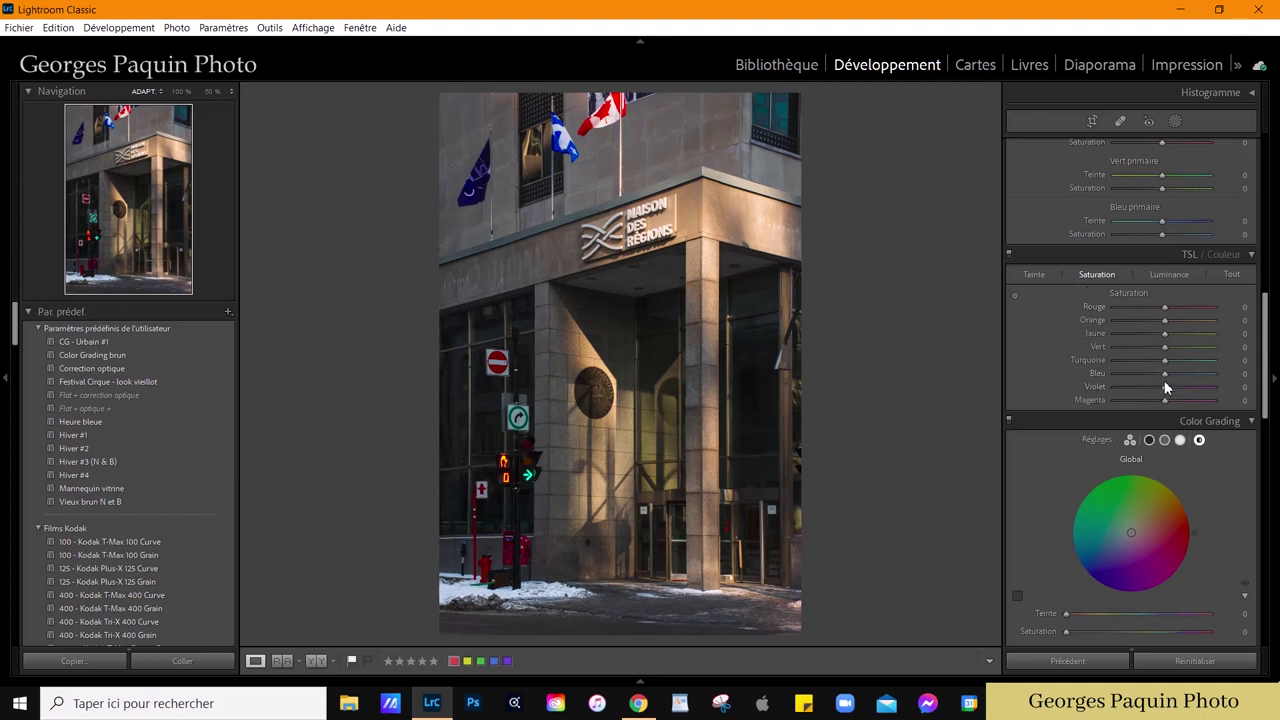
{"action": "mouse_move", "coordinate": [1166, 373]}
{"action": "left_mouse_down"}
{"action": "mouse_move", "coordinate": [1147, 385]}
{"action": "mouse_move", "coordinate": [1161, 366]}
{"action": "mouse_move", "coordinate": [1147, 372]}
{"action": "left_mouse_up"}
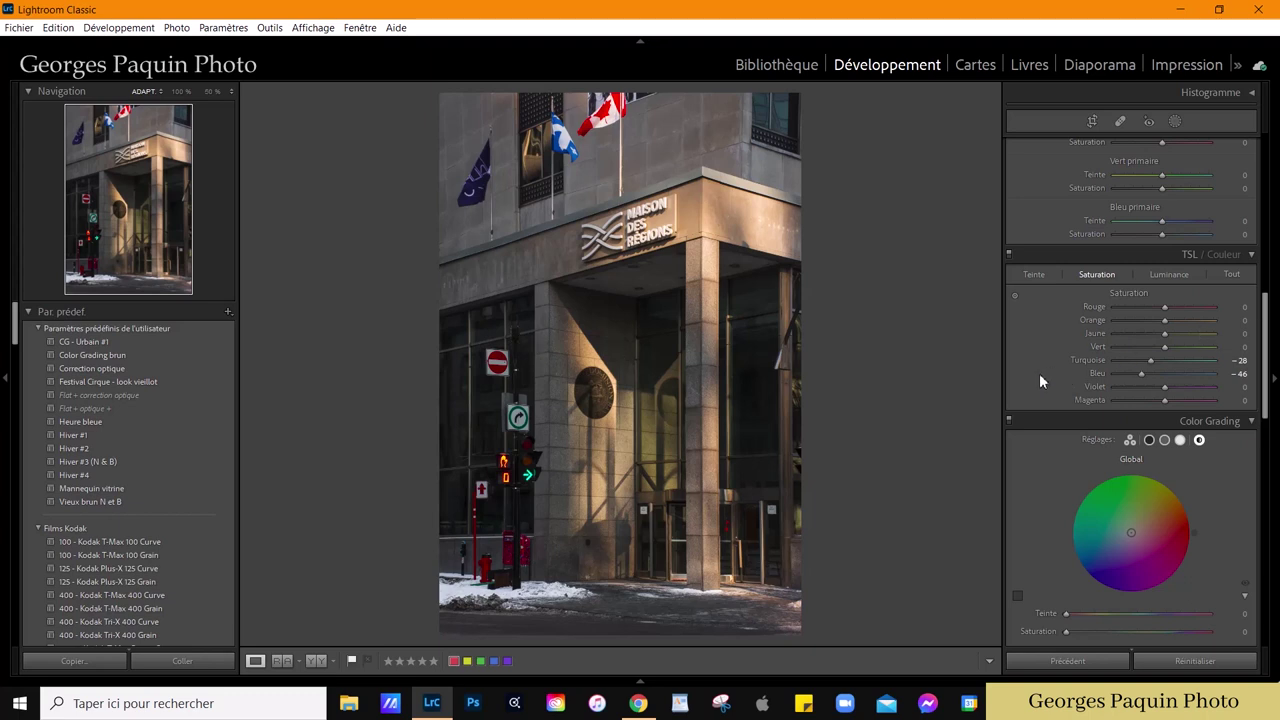
{"action": "scroll", "coordinate": [1040, 377], "scroll_direction": "down", "scroll_amount": 2}
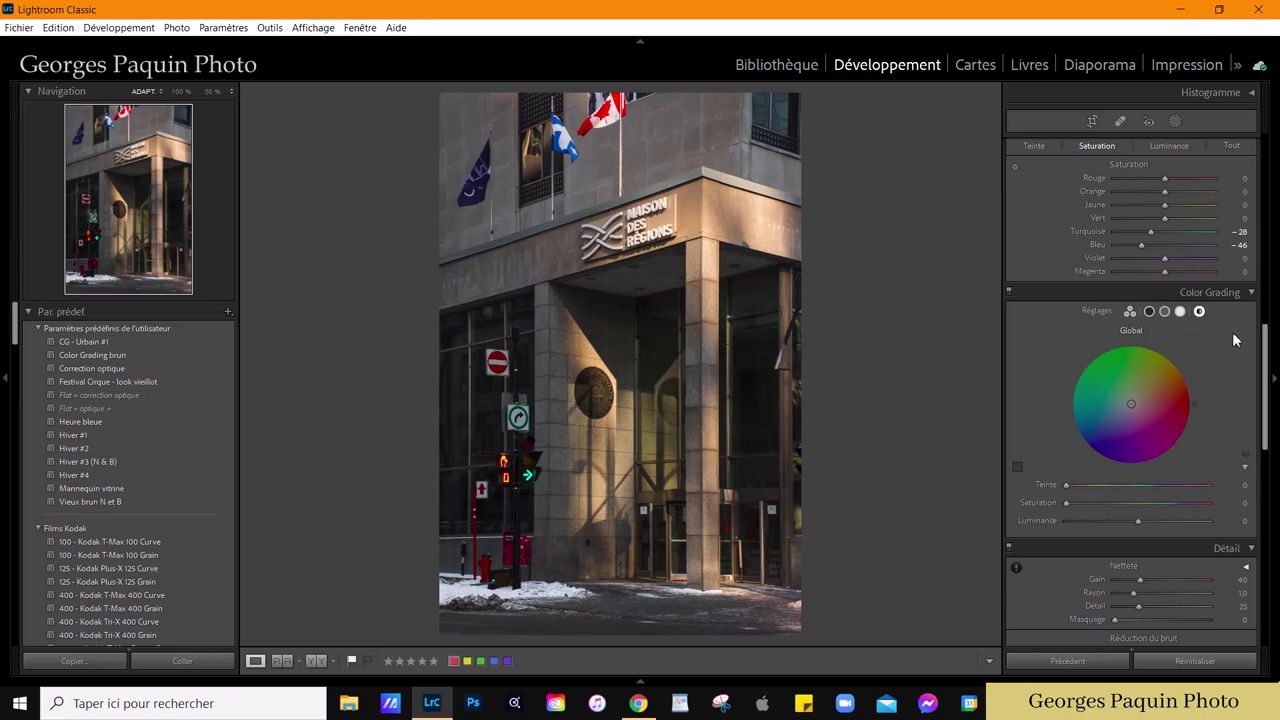
Step: Grade the shadows dark magenta: hue 332, saturation 8, luminance −17
{"action": "left_click", "coordinate": [1149, 312]}
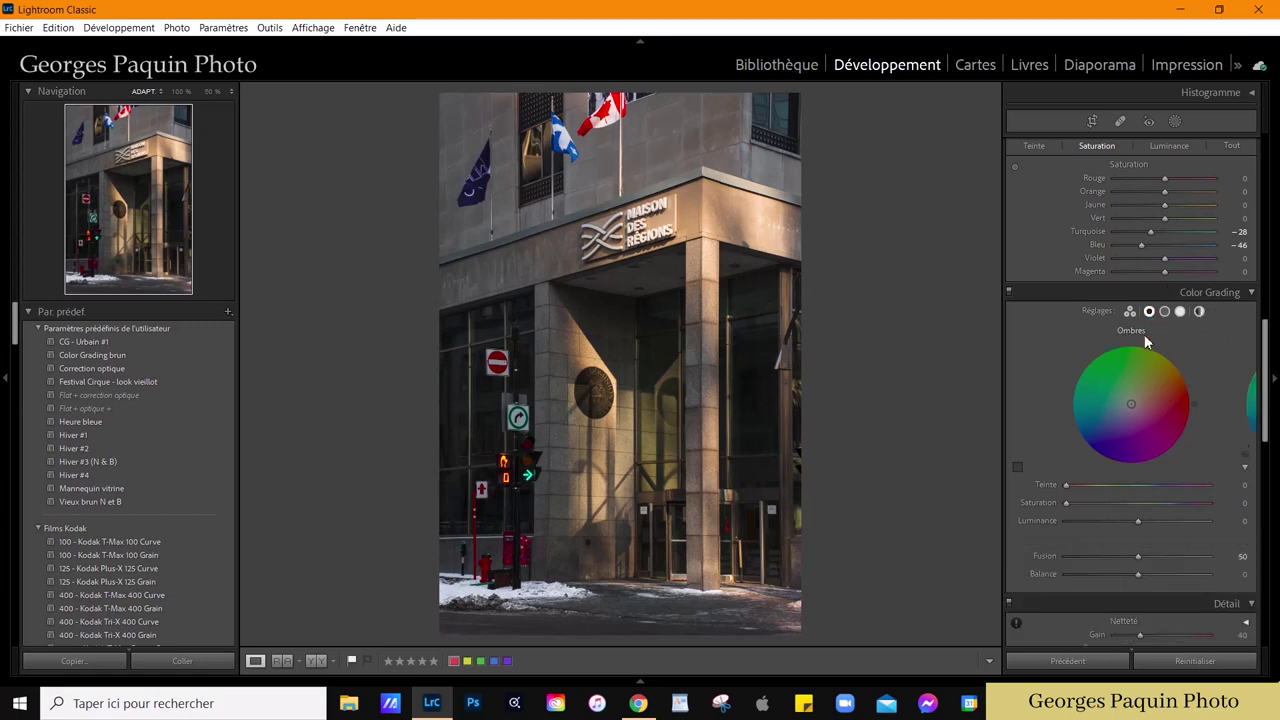
{"action": "left_click_drag", "start_coordinate": [1131, 404], "coordinate": [1138, 405]}
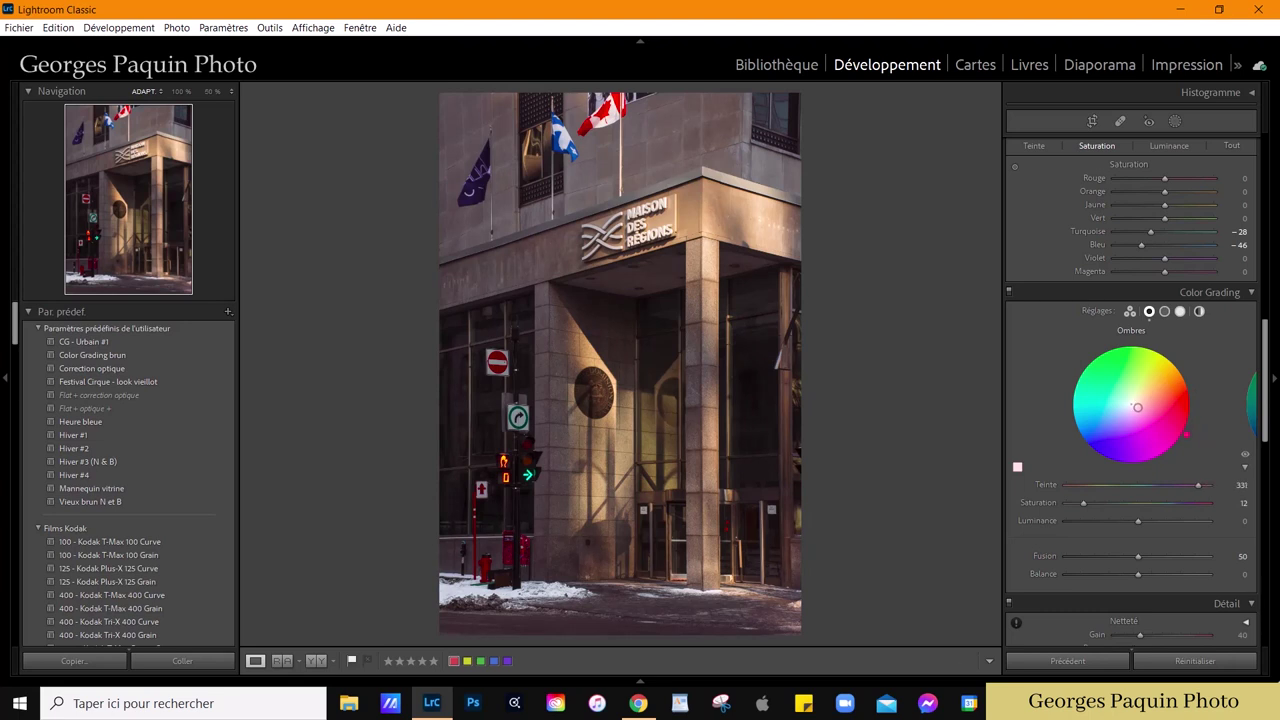
{"action": "left_click_drag", "start_coordinate": [1081, 502], "coordinate": [1077, 503]}
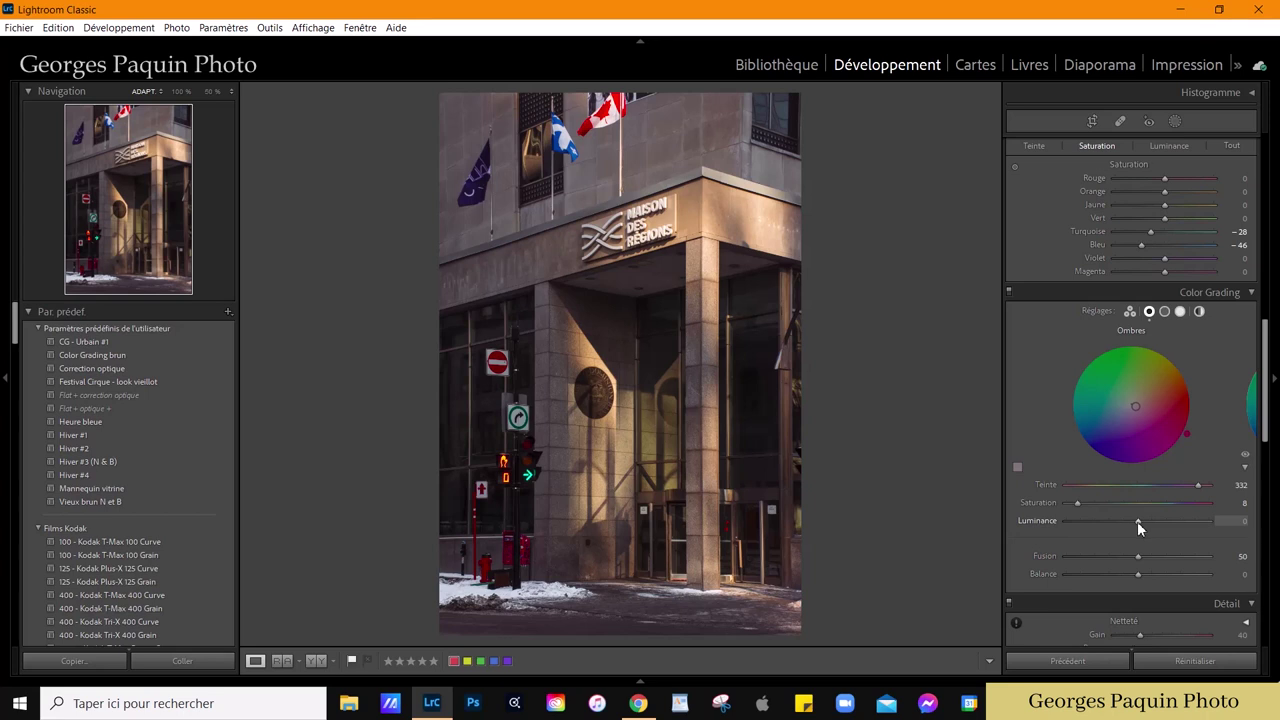
{"action": "left_click_drag", "start_coordinate": [1133, 524], "coordinate": [1124, 532]}
Step: Grade the highlights warm yellow: hue 56, saturation 10, luminance −10
{"action": "left_click", "coordinate": [1180, 312]}
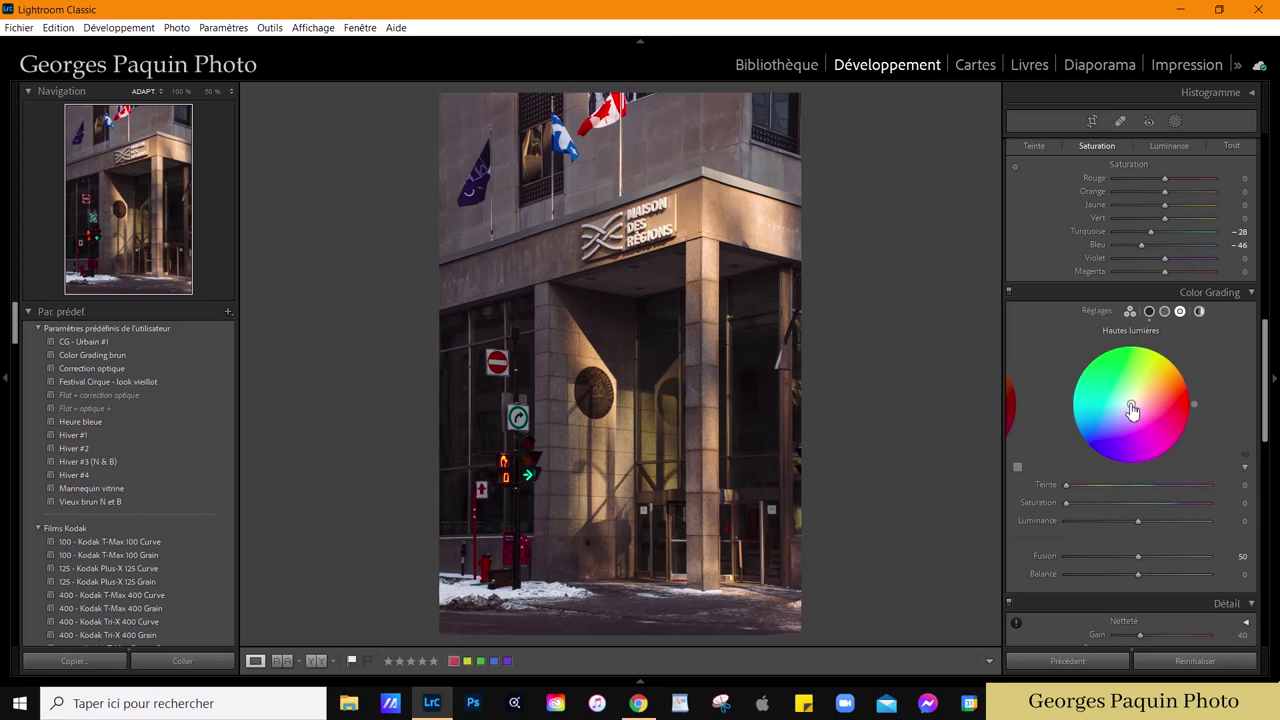
{"action": "left_click_drag", "start_coordinate": [1131, 405], "coordinate": [1136, 407]}
{"action": "left_click_drag", "start_coordinate": [1076, 502], "coordinate": [1132, 522]}
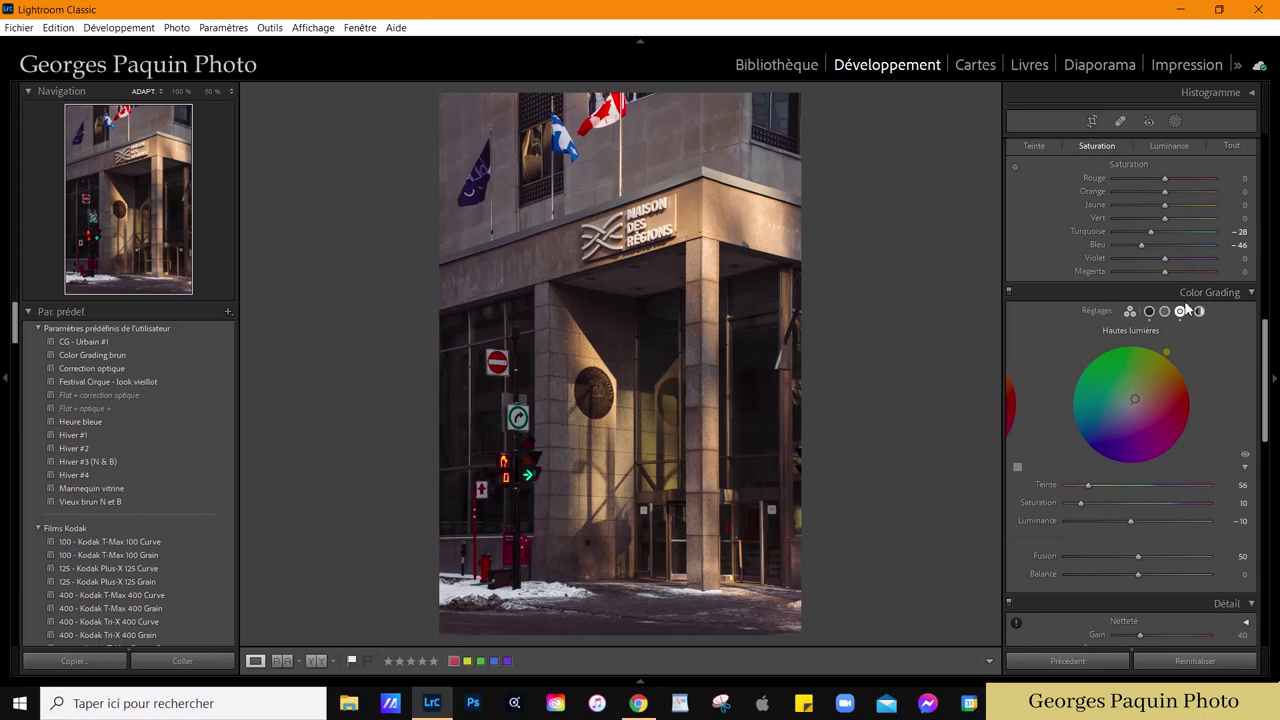
{"action": "left_click", "coordinate": [1149, 311]}
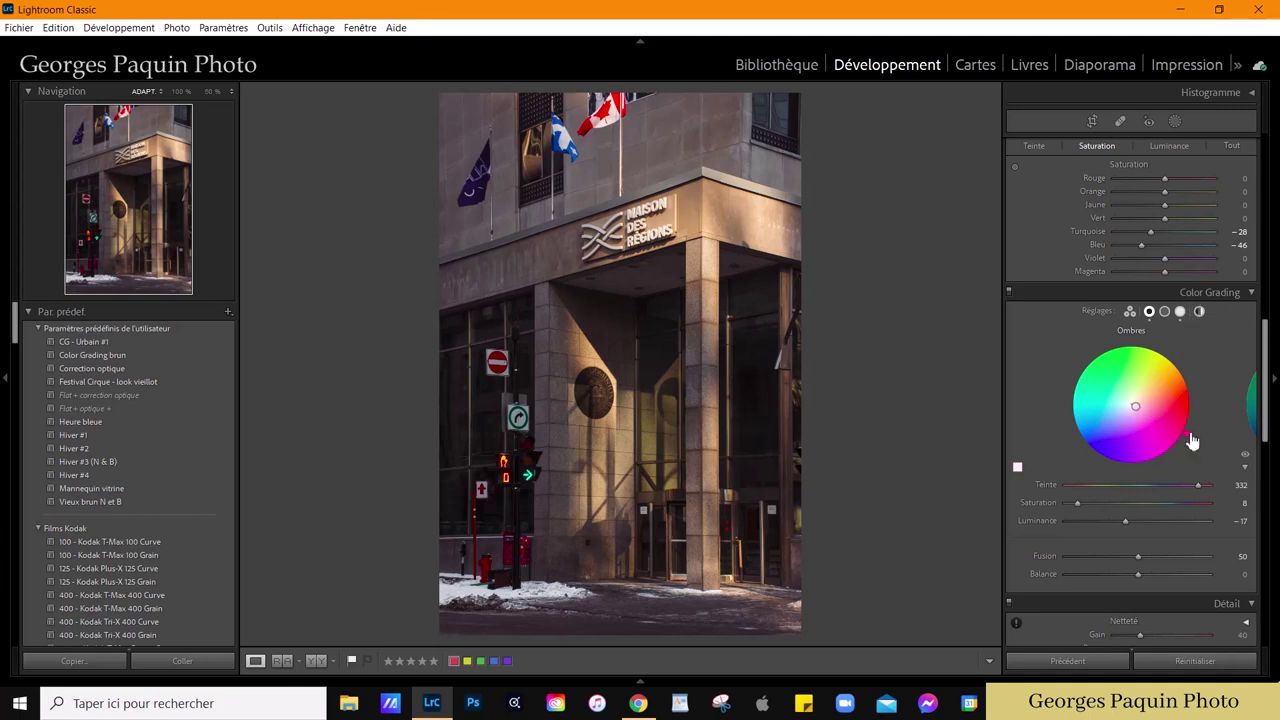
{"action": "left_click", "coordinate": [1181, 312]}
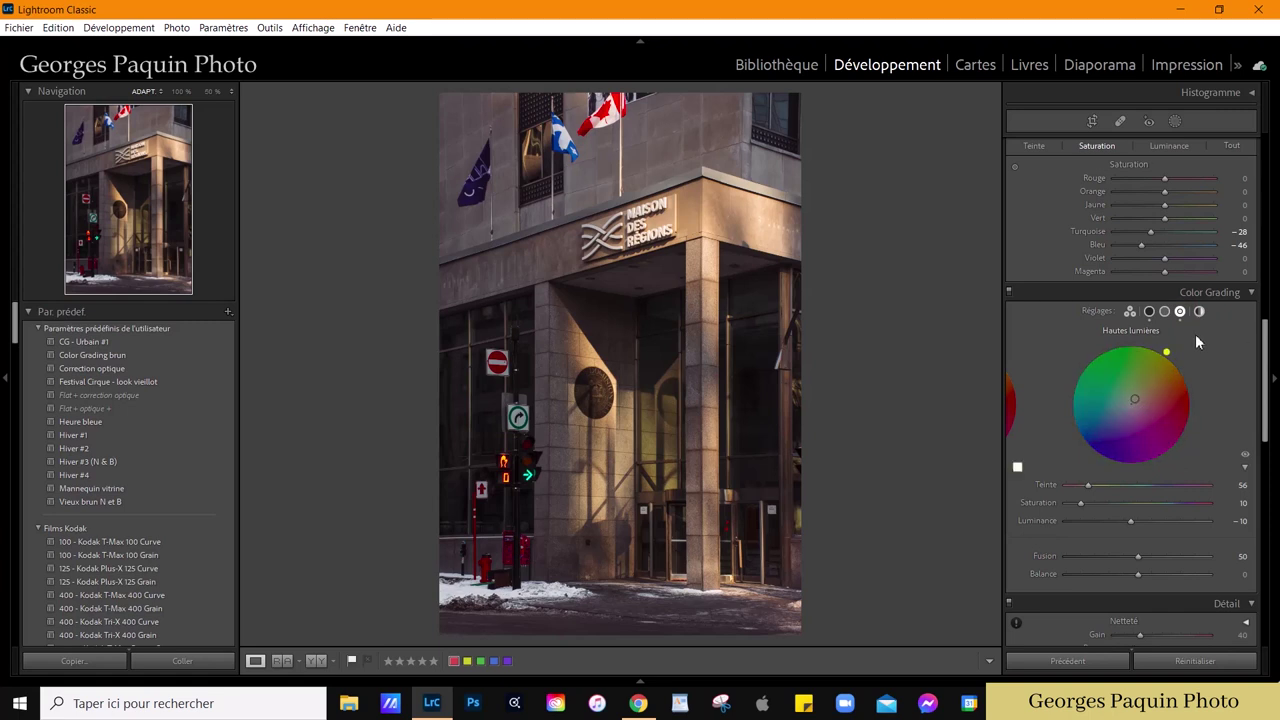
{"action": "left_click", "coordinate": [1165, 312]}
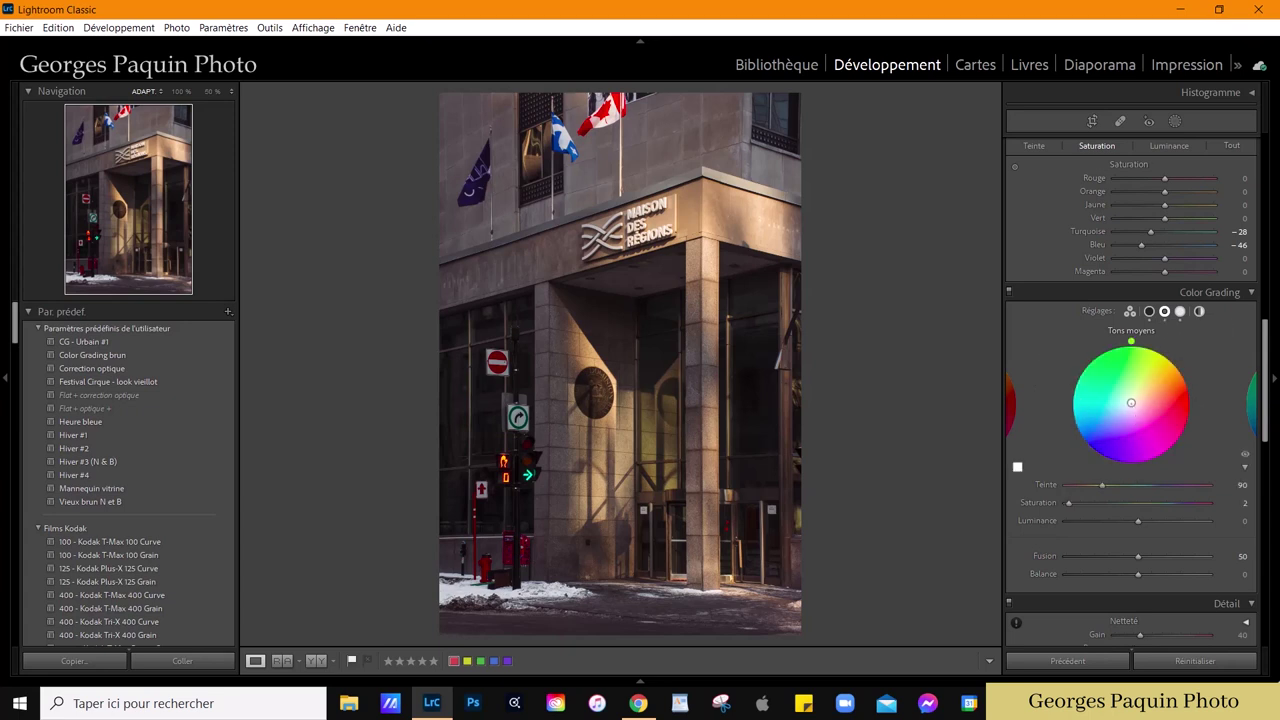
Step: Set midtones to hue 169, saturation 10, luminance −7, with blending 36 and balance −19
{"action": "left_click_drag", "start_coordinate": [1132, 406], "coordinate": [1070, 390]}
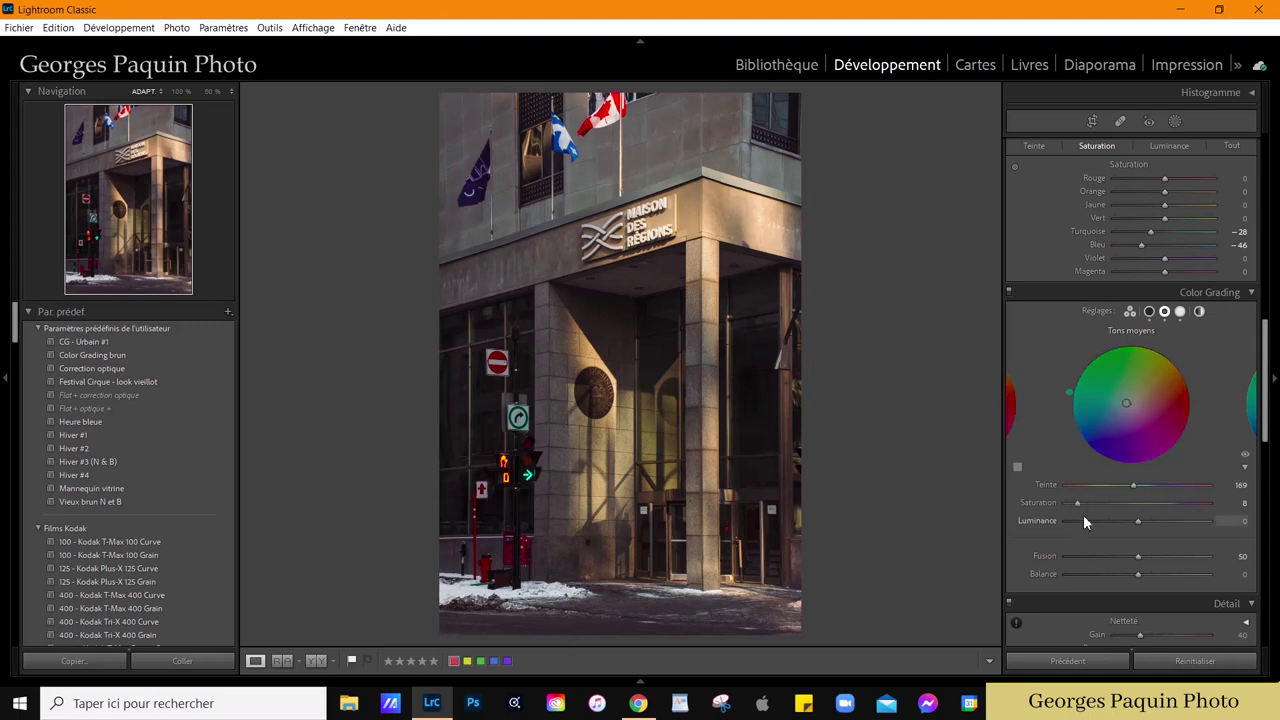
{"action": "left_click_drag", "start_coordinate": [1080, 505], "coordinate": [1088, 502]}
{"action": "mouse_move", "coordinate": [1088, 502]}
{"action": "left_mouse_down"}
{"action": "mouse_move", "coordinate": [1147, 519]}
{"action": "mouse_move", "coordinate": [1133, 530]}
{"action": "left_mouse_up"}
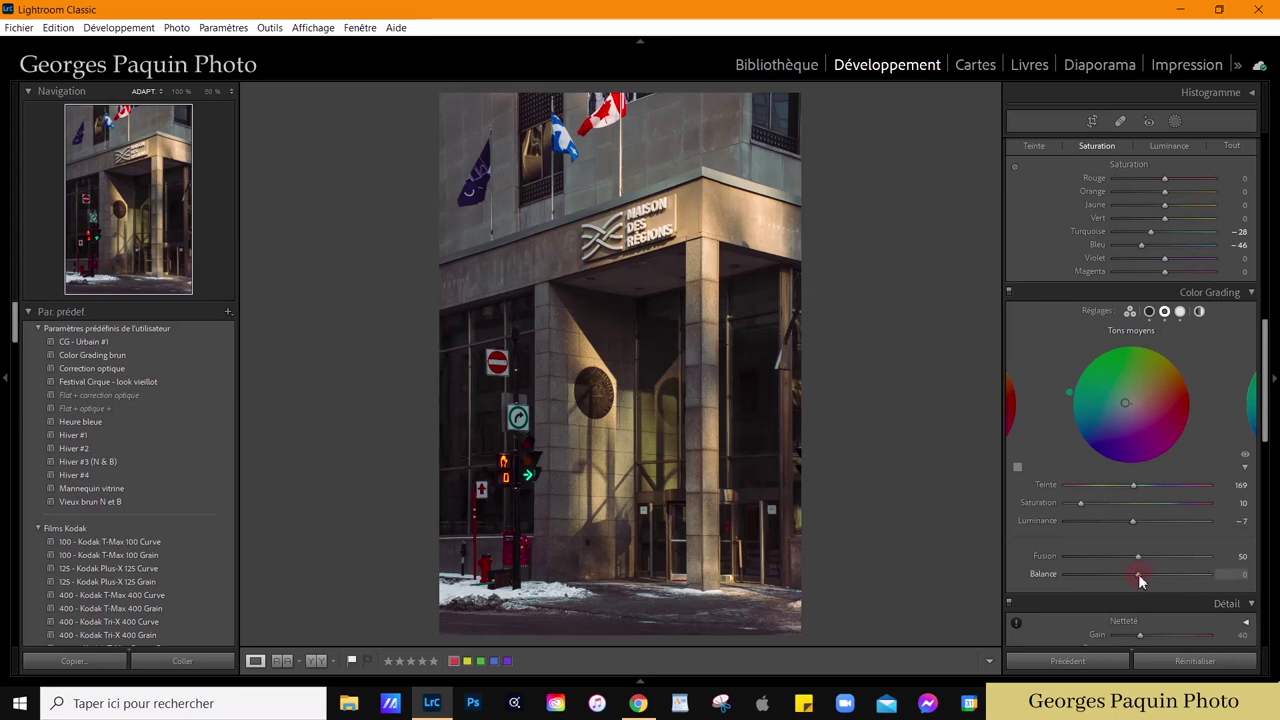
{"action": "left_click_drag", "start_coordinate": [1138, 575], "coordinate": [1131, 582]}
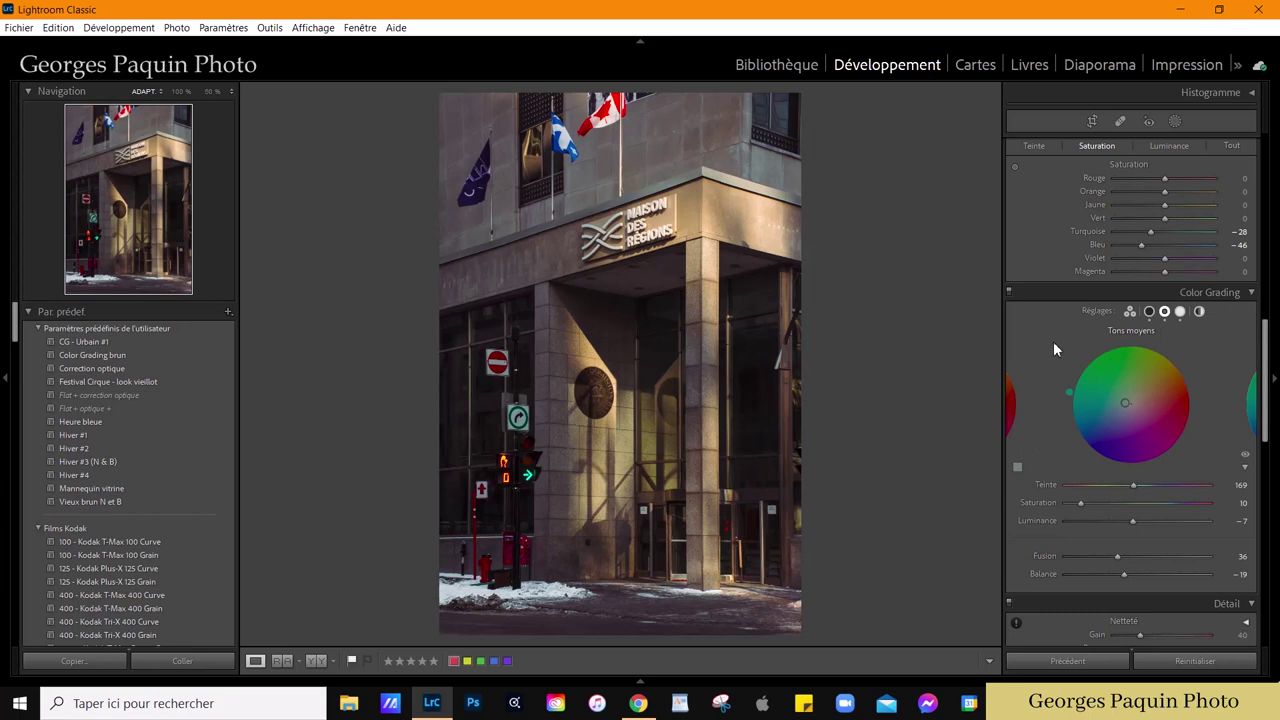
Step: Apply a Global grade of hue 55, saturation 7, luminance −22, then open Masking
{"action": "left_click", "coordinate": [1200, 312]}
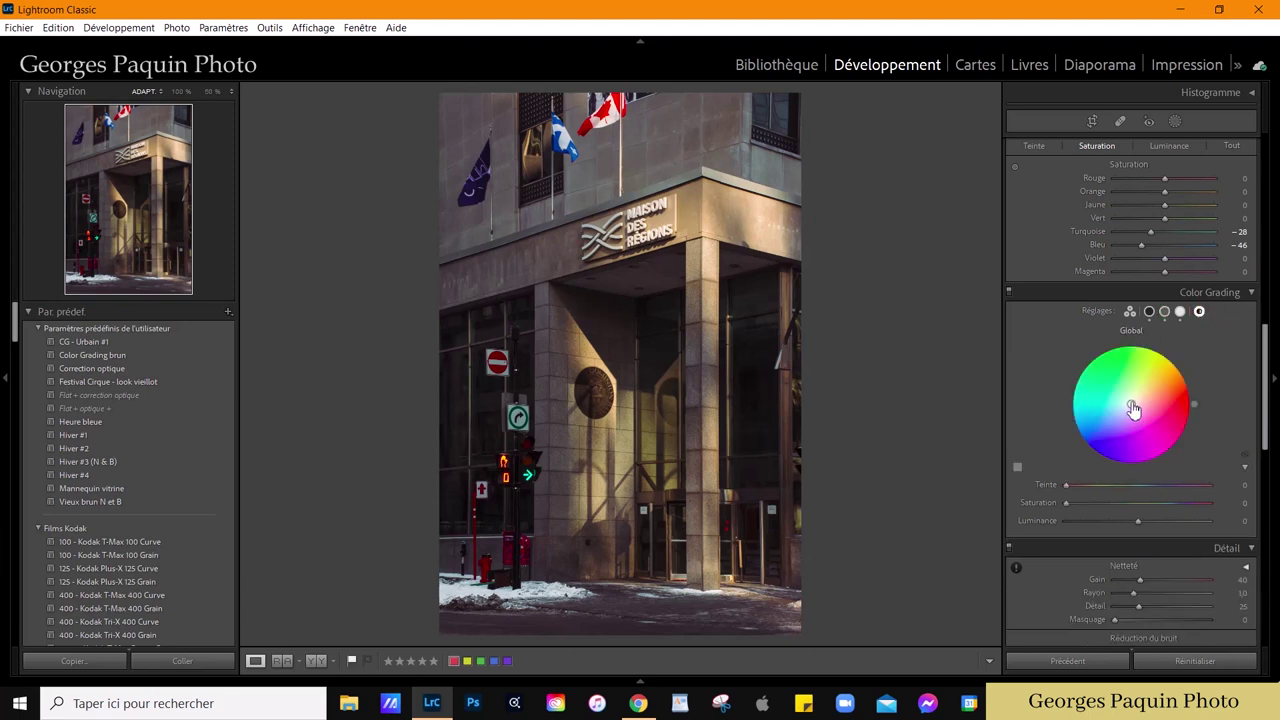
{"action": "left_click_drag", "start_coordinate": [1133, 409], "coordinate": [1133, 400]}
{"action": "left_click_drag", "start_coordinate": [1161, 349], "coordinate": [1164, 357]}
{"action": "left_click_drag", "start_coordinate": [1137, 520], "coordinate": [1121, 520]}
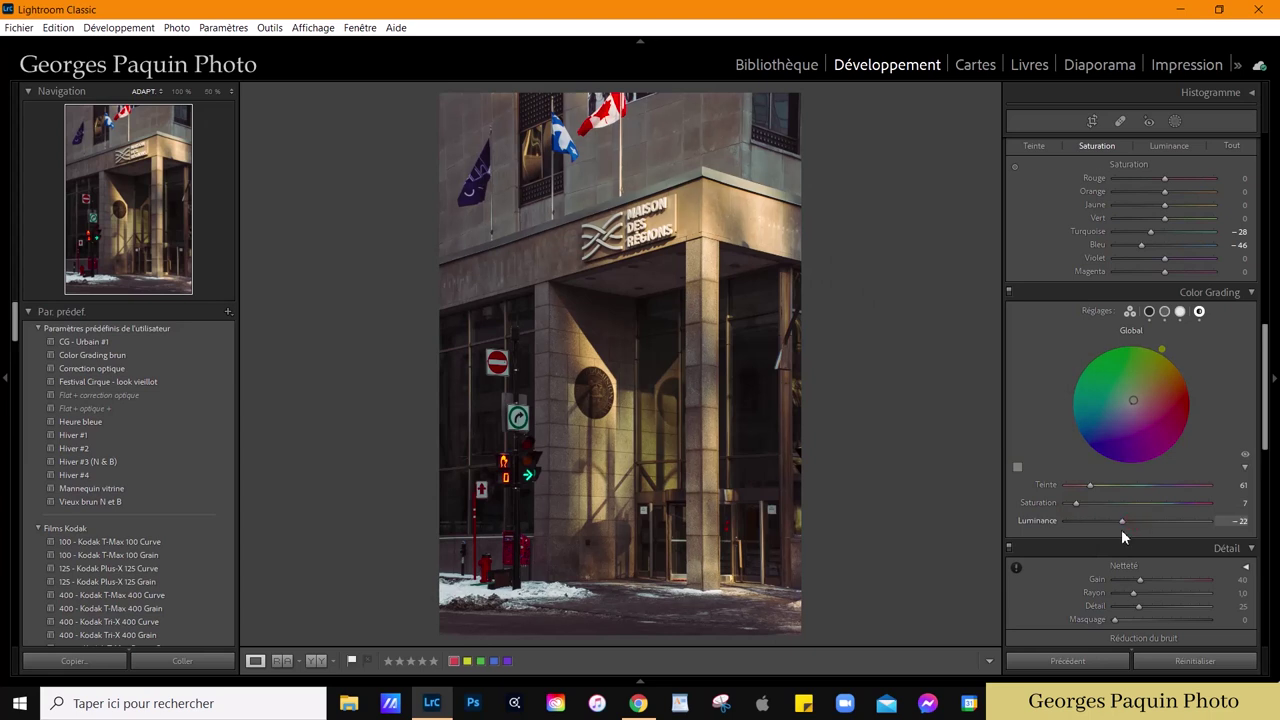
{"action": "left_click", "coordinate": [1163, 350]}
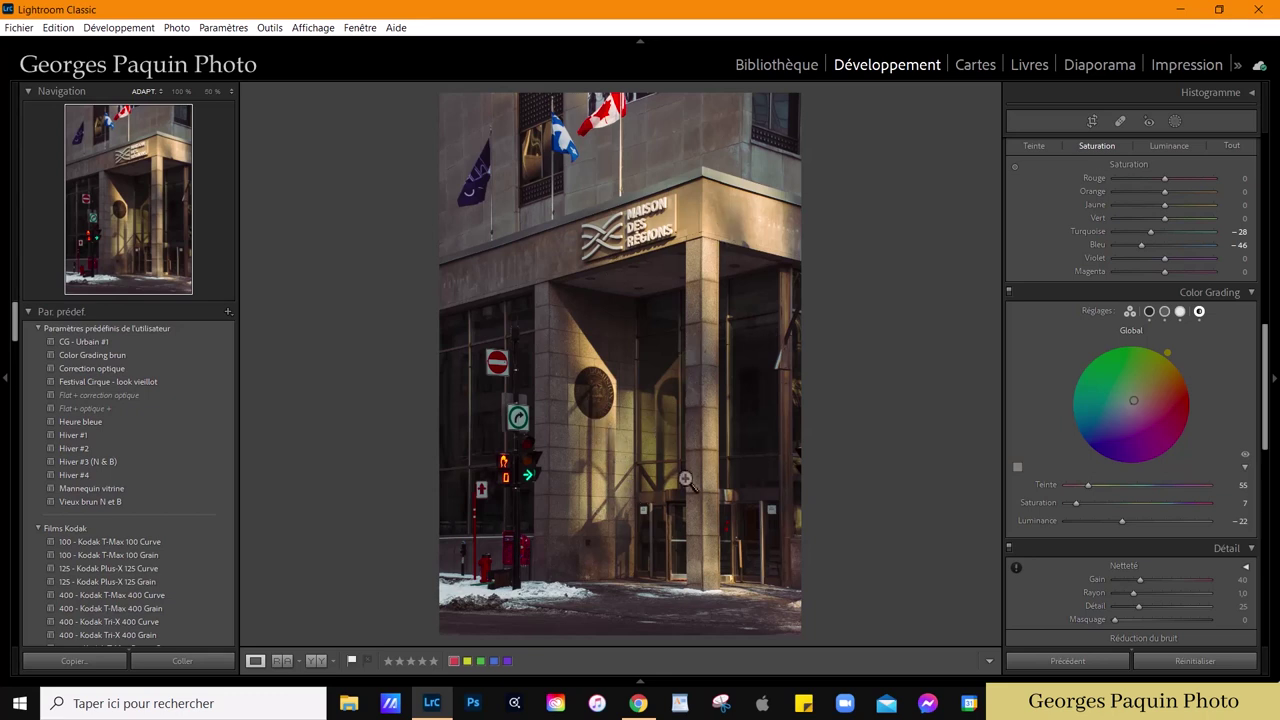
{"action": "key", "text": "ctrl+minus"}
{"action": "key", "text": "ctrl+minus"}
{"action": "key", "text": "ctrl+minus"}
{"action": "key", "text": "ctrl+minus"}
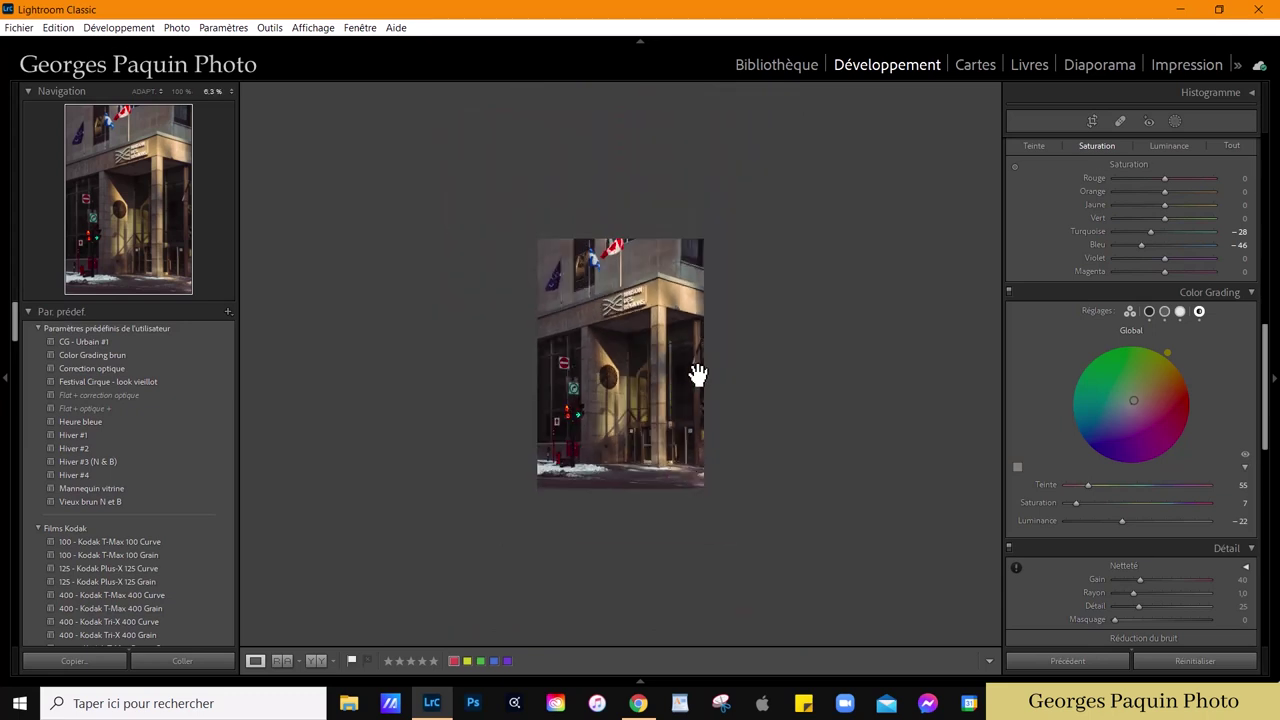
{"action": "left_click", "coordinate": [1177, 121]}
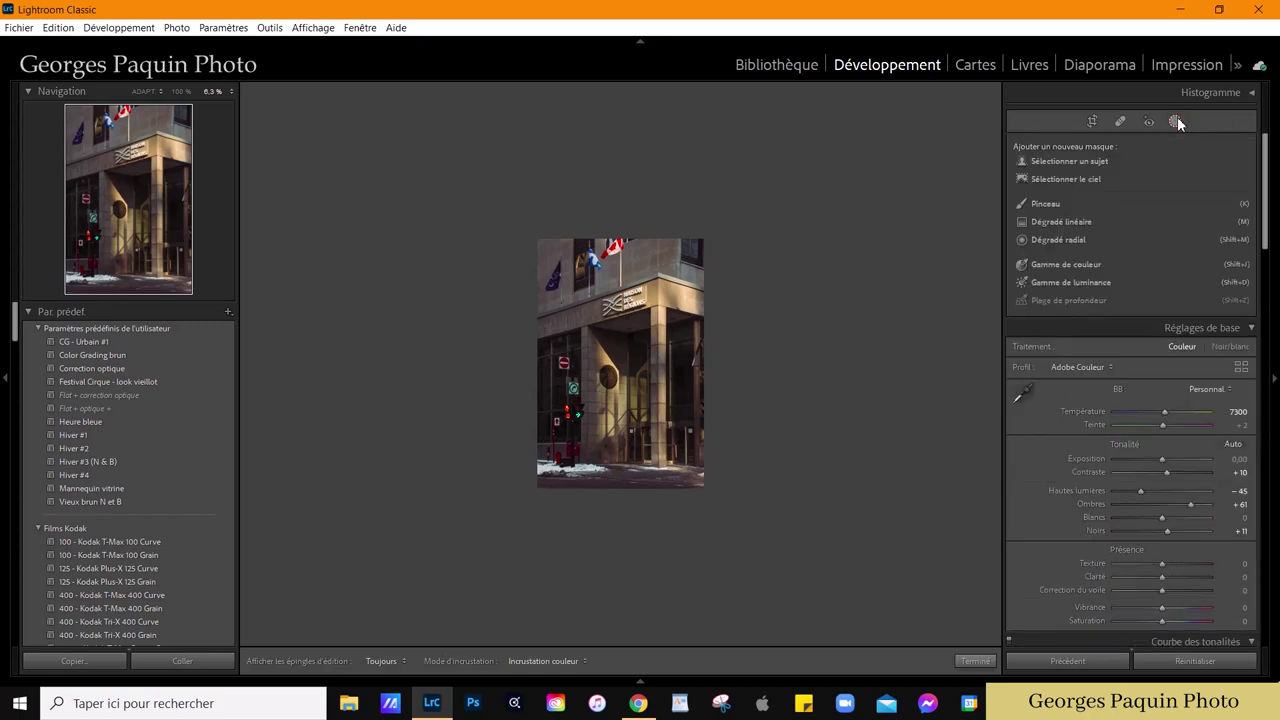
Step: Draw a radial gradient mask centred on the building corner and enlarge it
{"action": "left_click", "coordinate": [1062, 240]}
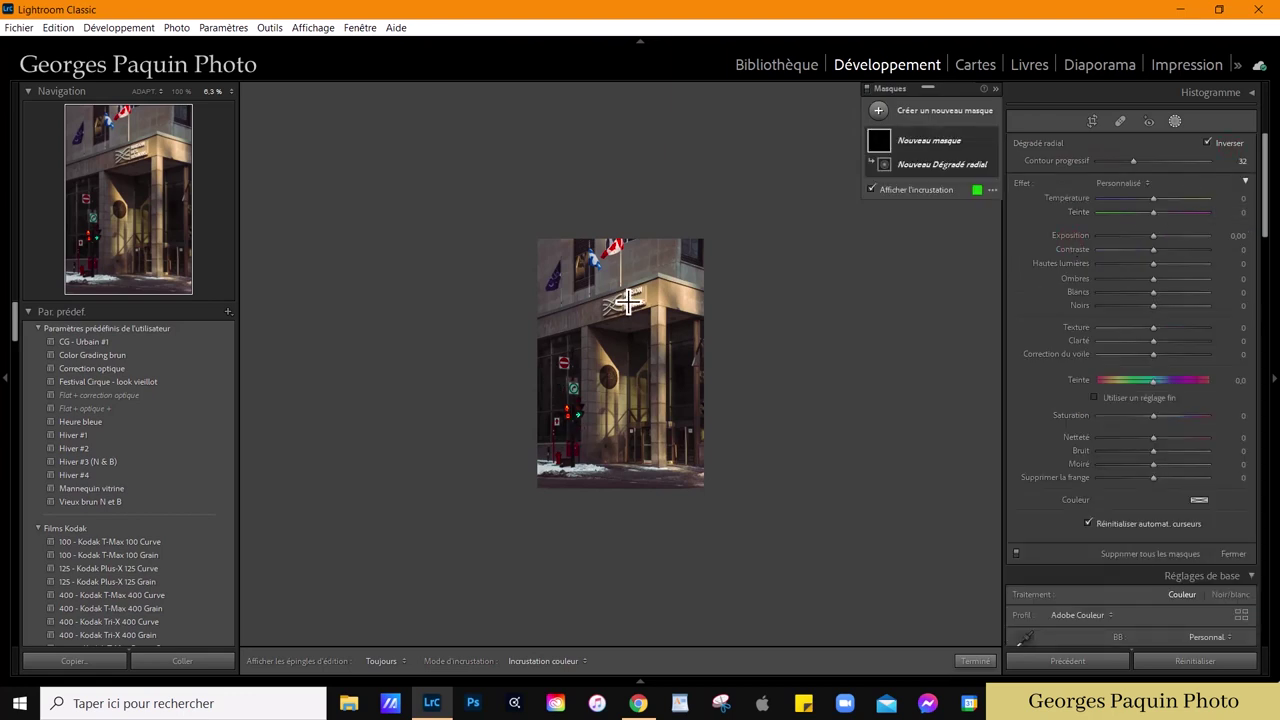
{"action": "left_click_drag", "start_coordinate": [619, 293], "coordinate": [698, 462]}
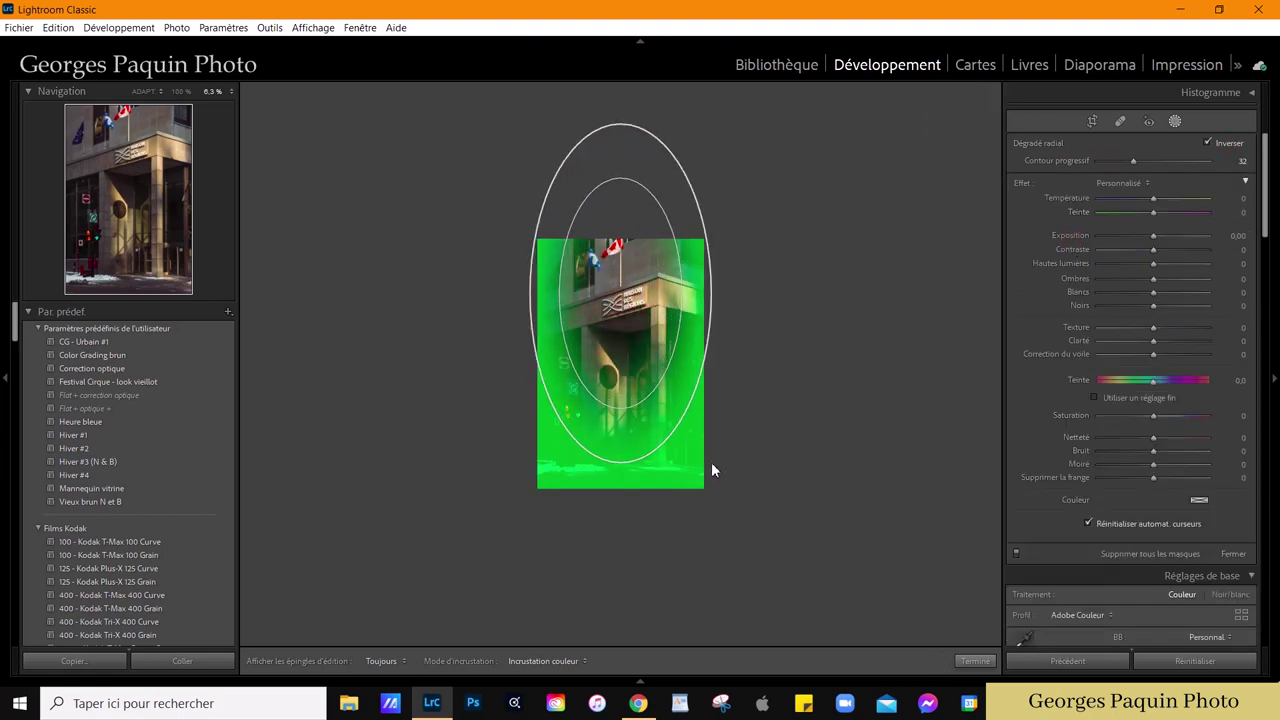
{"action": "left_click_drag", "start_coordinate": [626, 296], "coordinate": [656, 395]}
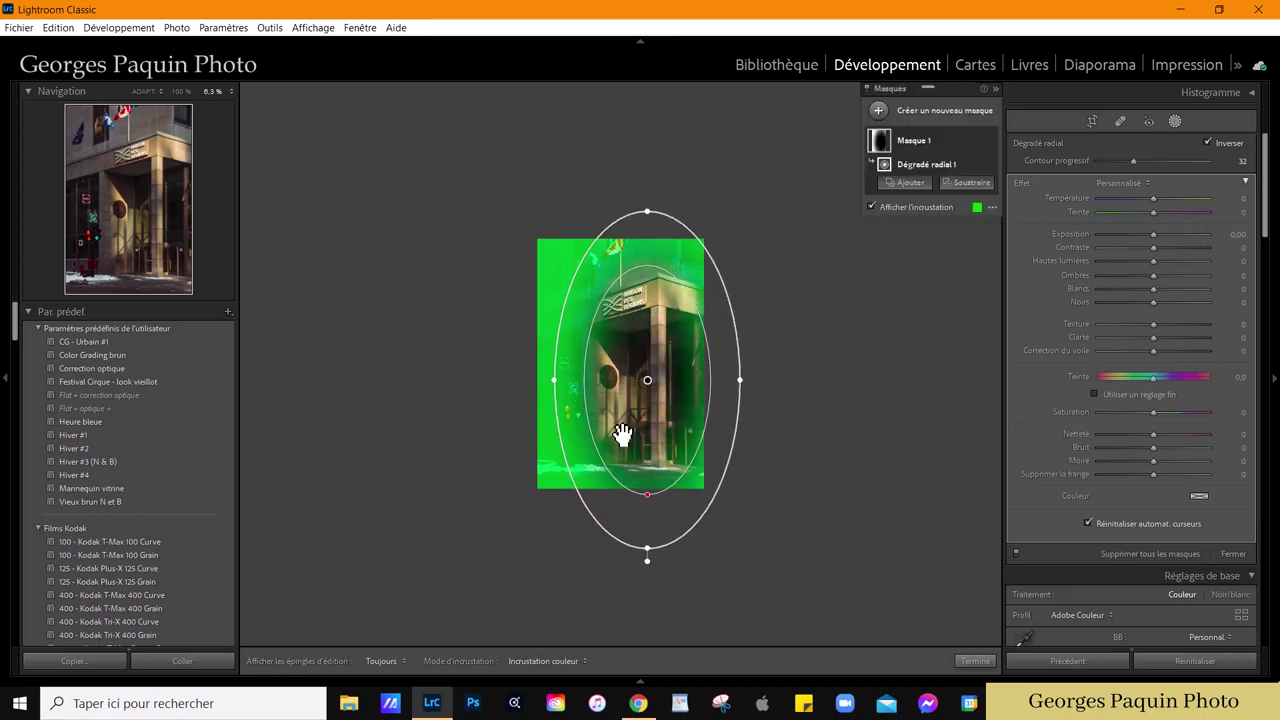
{"action": "left_click_drag", "start_coordinate": [645, 210], "coordinate": [647, 198]}
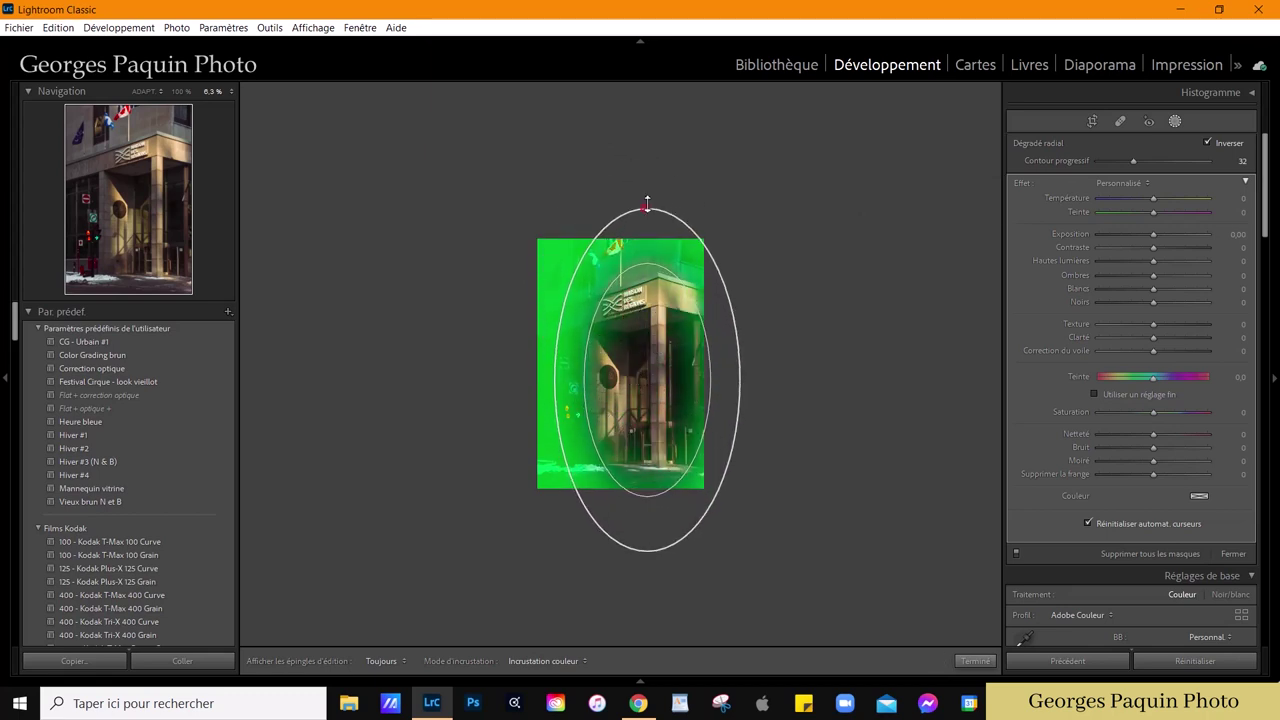
{"action": "left_click_drag", "start_coordinate": [740, 380], "coordinate": [748, 375]}
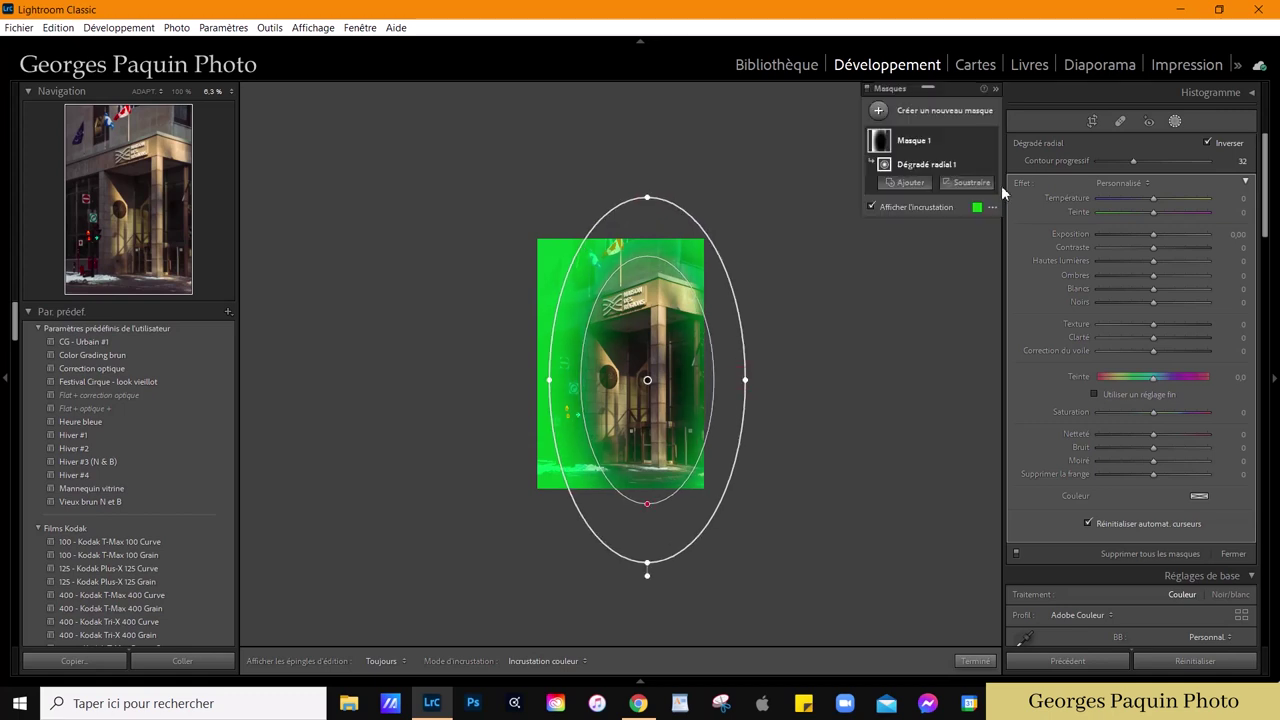
{"action": "left_click", "coordinate": [870, 207]}
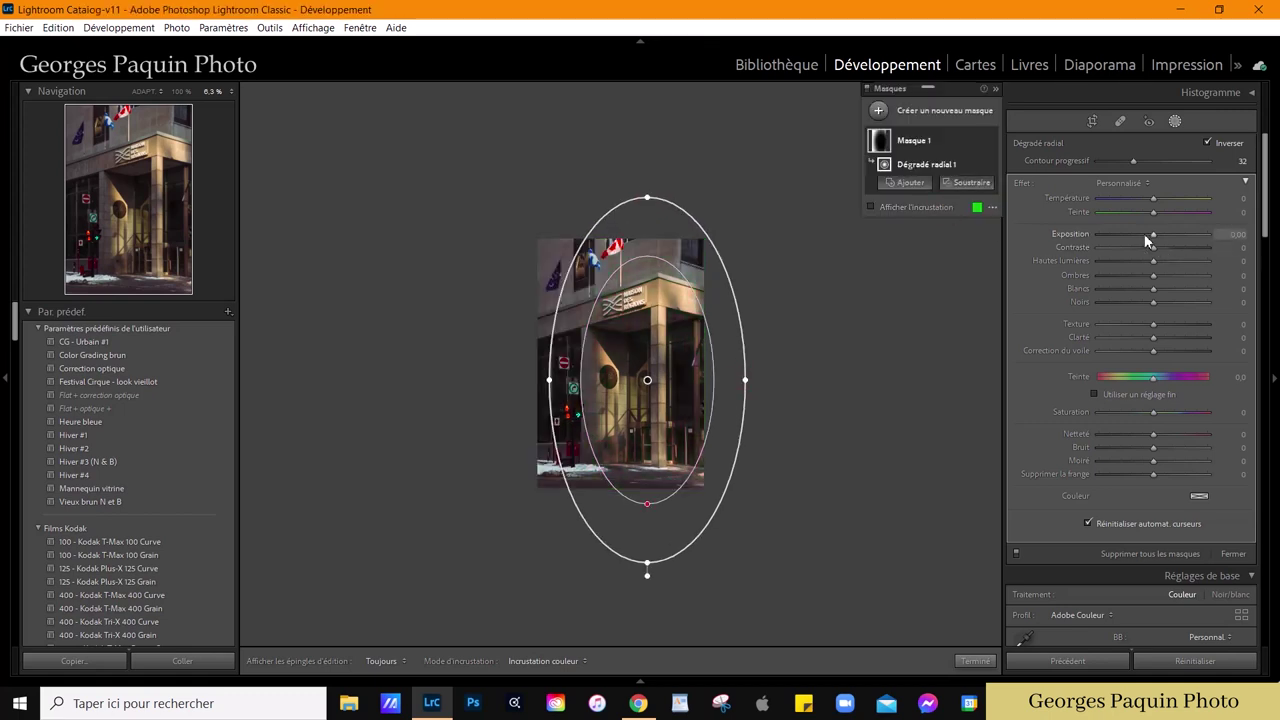
{"action": "scroll", "coordinate": [1153, 240], "scroll_direction": "down", "scroll_amount": 3}
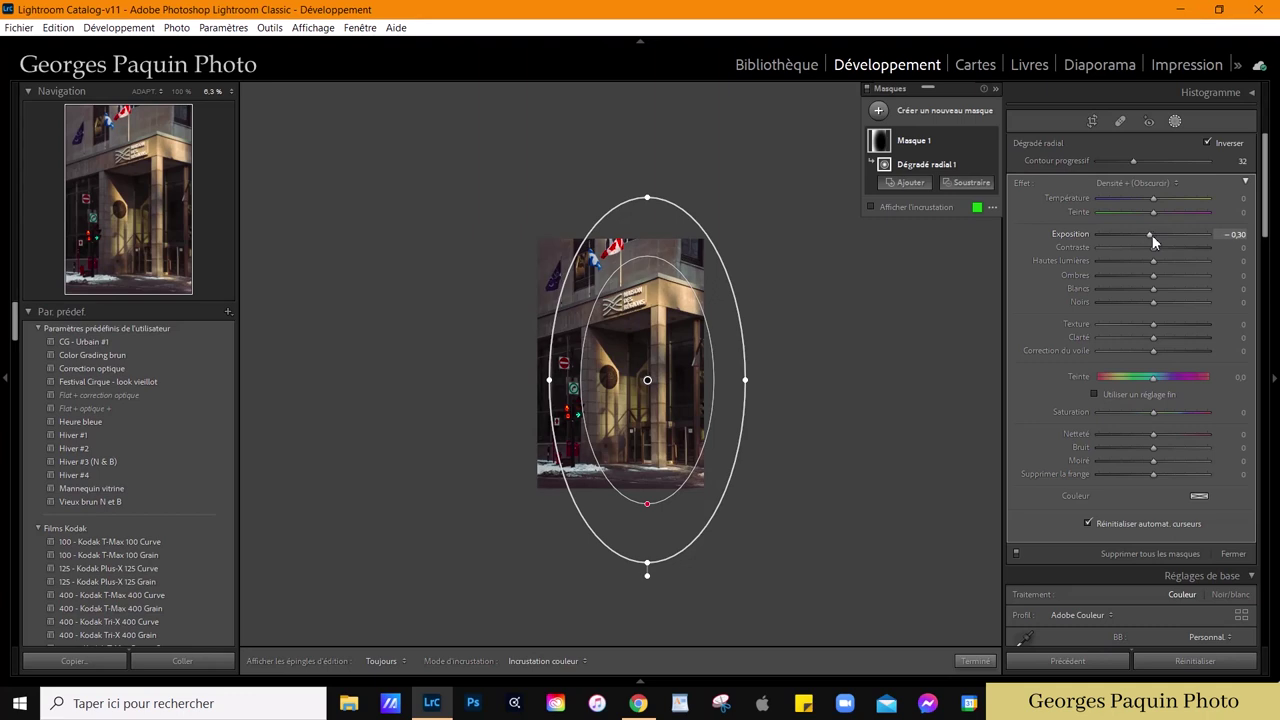
{"action": "left_click", "coordinate": [145, 91]}
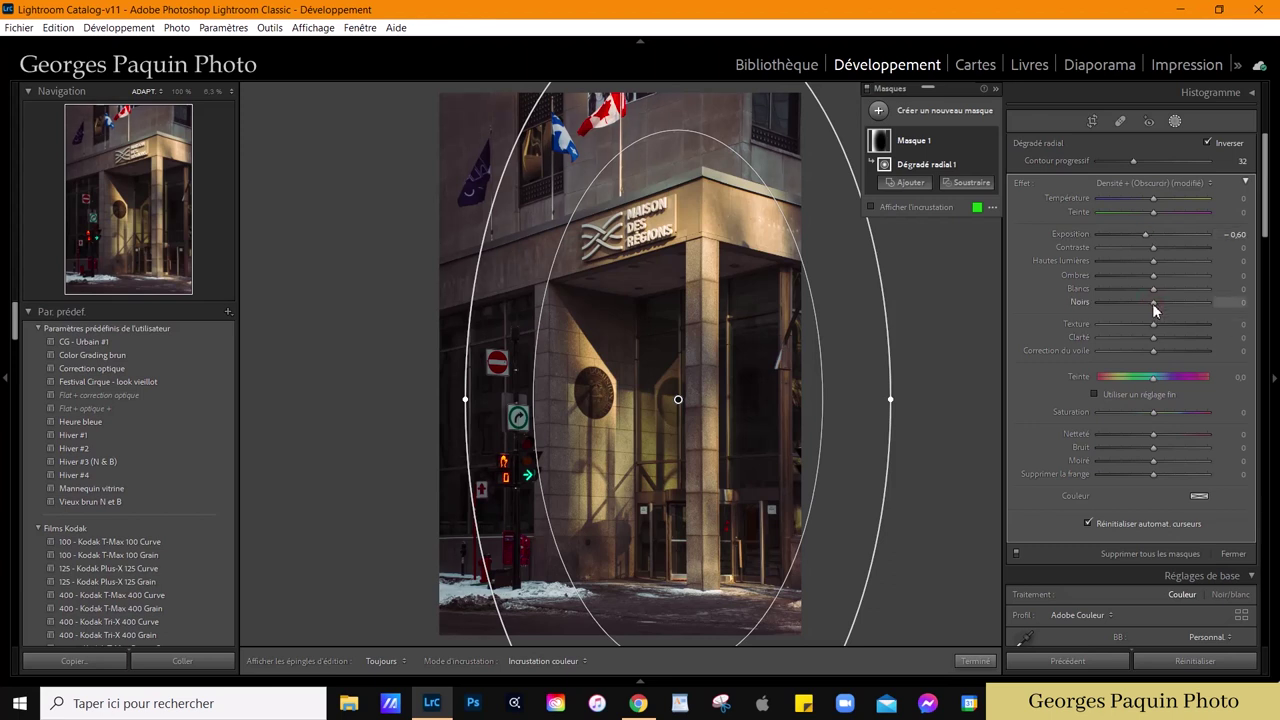
Step: Give the inverted mask Exposure −0.60, Shadows +33 and Blacks −12, comparing before and after
{"action": "left_click_drag", "start_coordinate": [1149, 302], "coordinate": [1146, 302]}
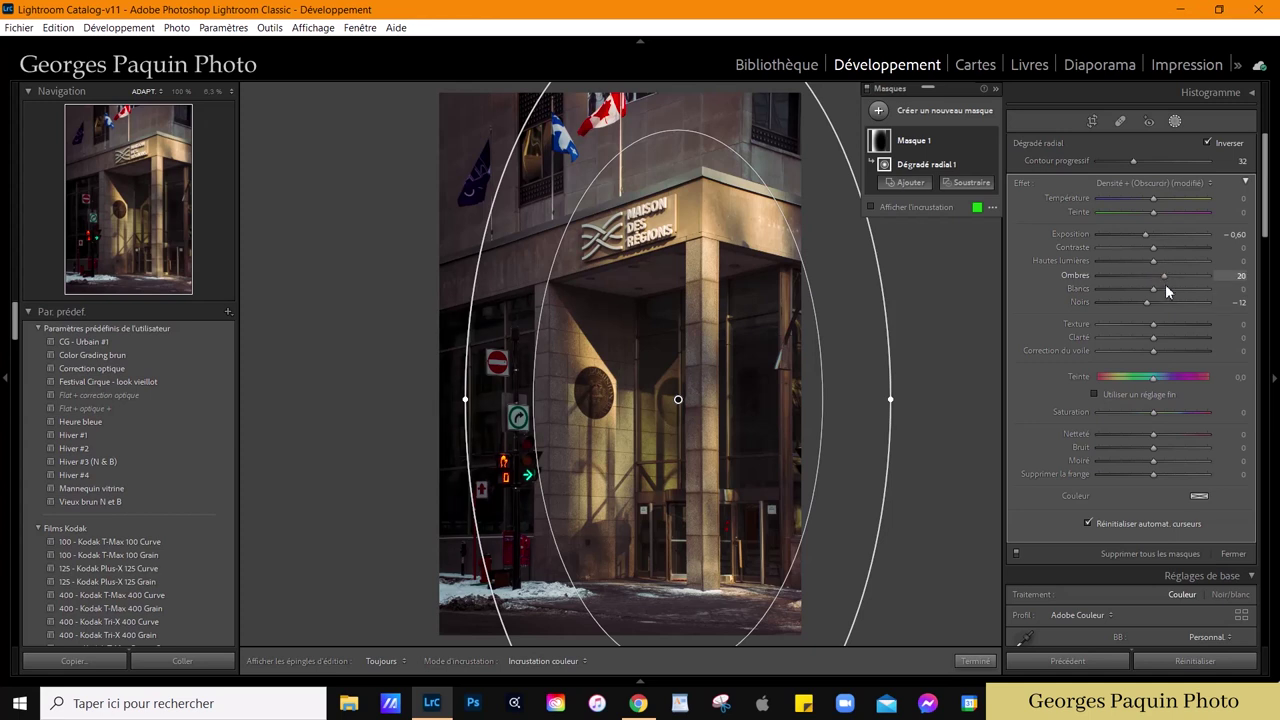
{"action": "left_click_drag", "start_coordinate": [1166, 286], "coordinate": [1173, 283]}
{"action": "left_click", "coordinate": [989, 141]}
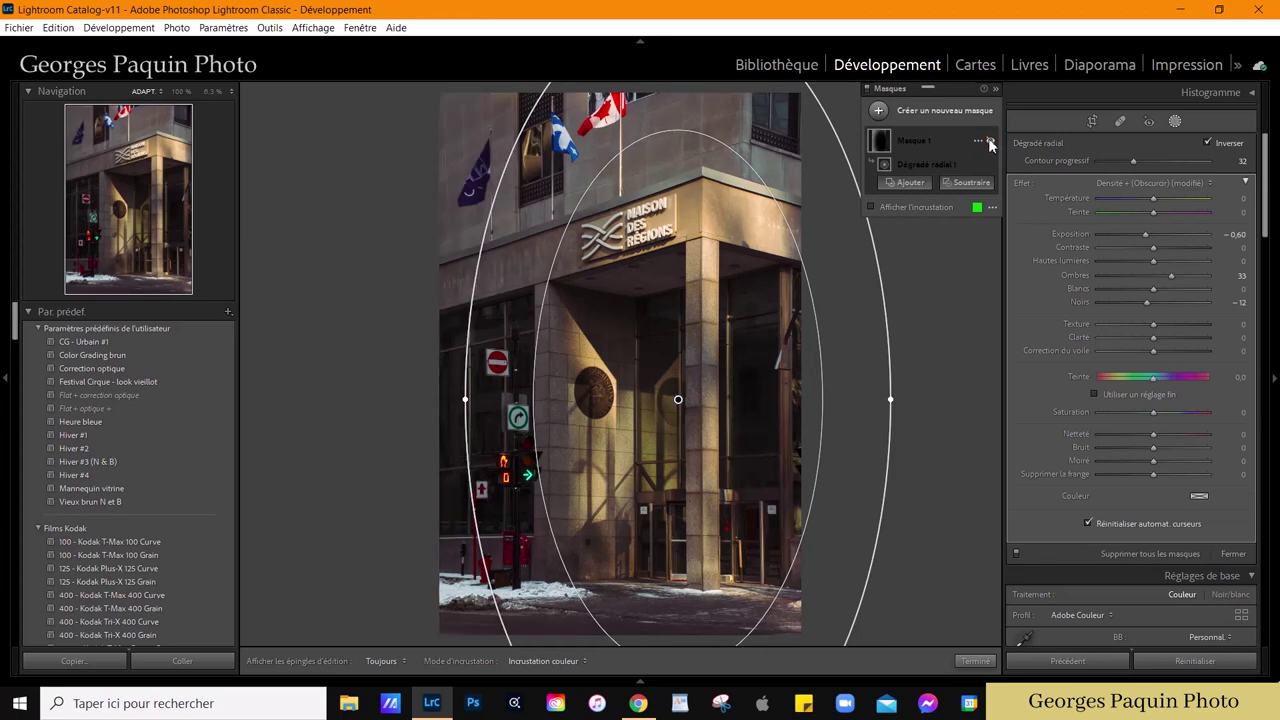
{"action": "left_click", "coordinate": [989, 141]}
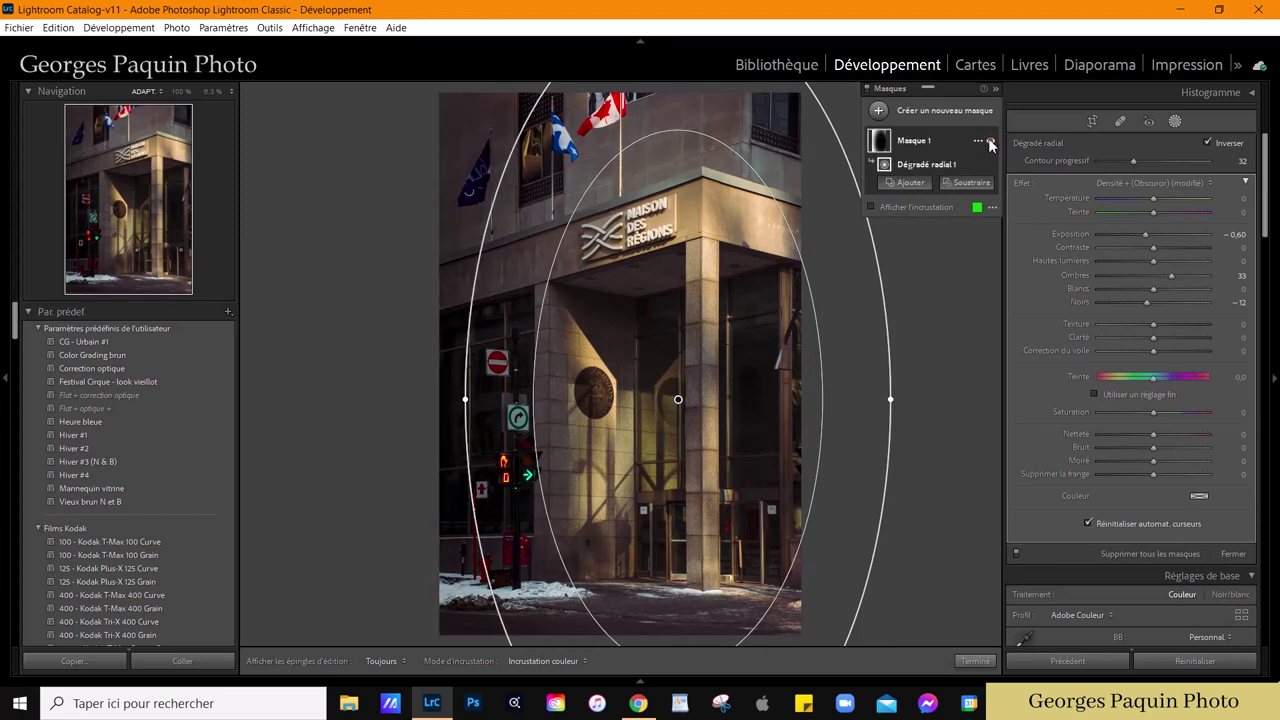
Step: Close the Masks panel to leave masking and return to the Basic panel
{"action": "left_click", "coordinate": [975, 661]}
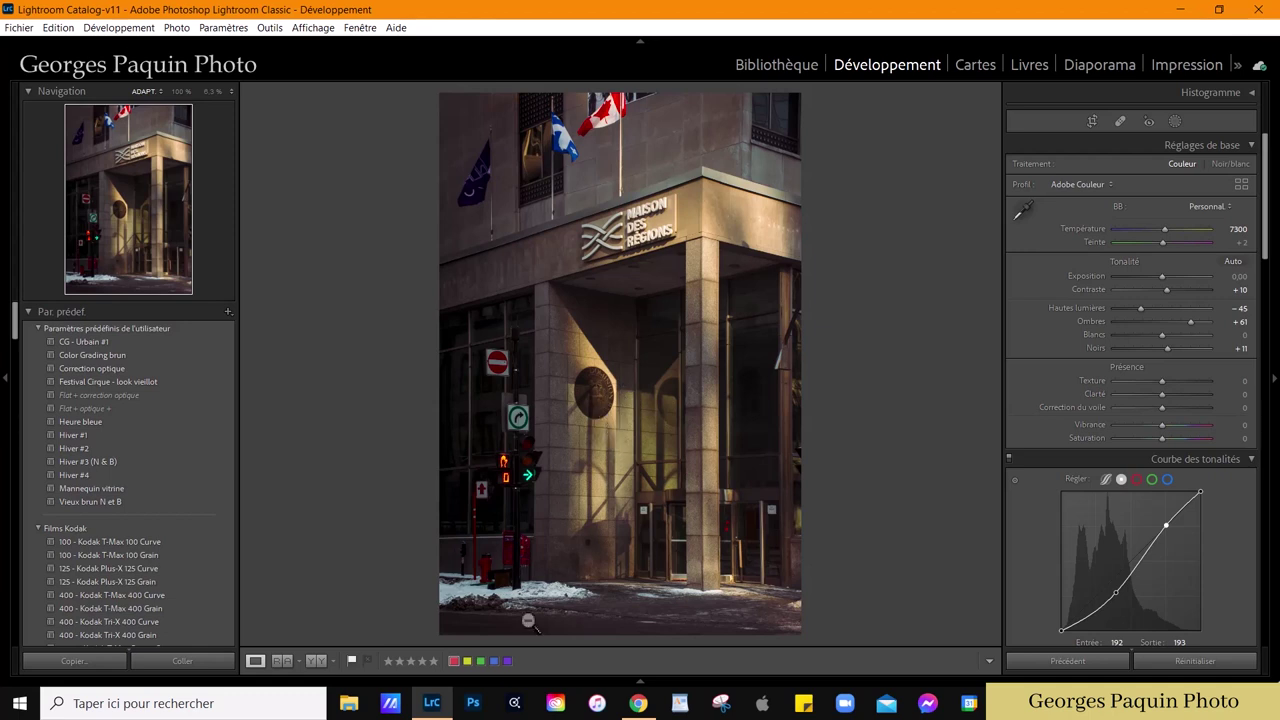
Step: Zoom to 50% on the snowy sidewalk and add a brush mask with Highlights −74, Whites −12
{"action": "left_click", "coordinate": [525, 617]}
{"action": "left_click", "coordinate": [525, 617]}
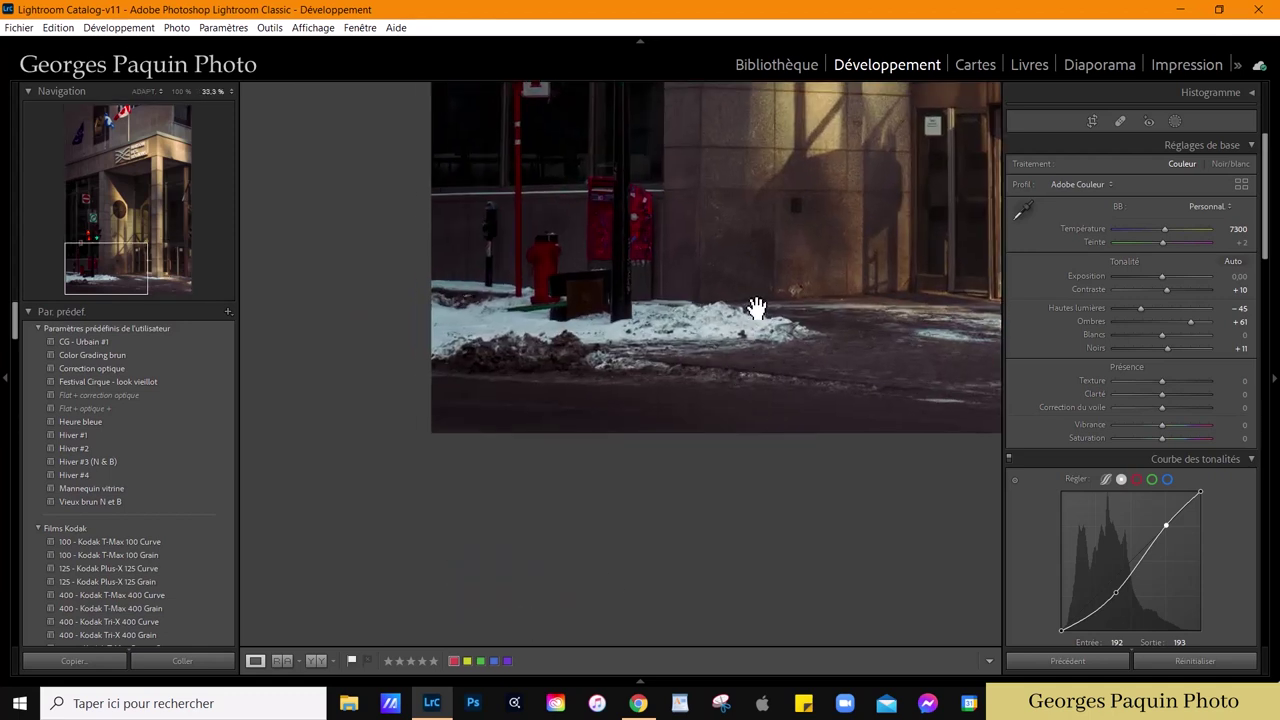
{"action": "left_click_drag", "start_coordinate": [754, 309], "coordinate": [723, 366]}
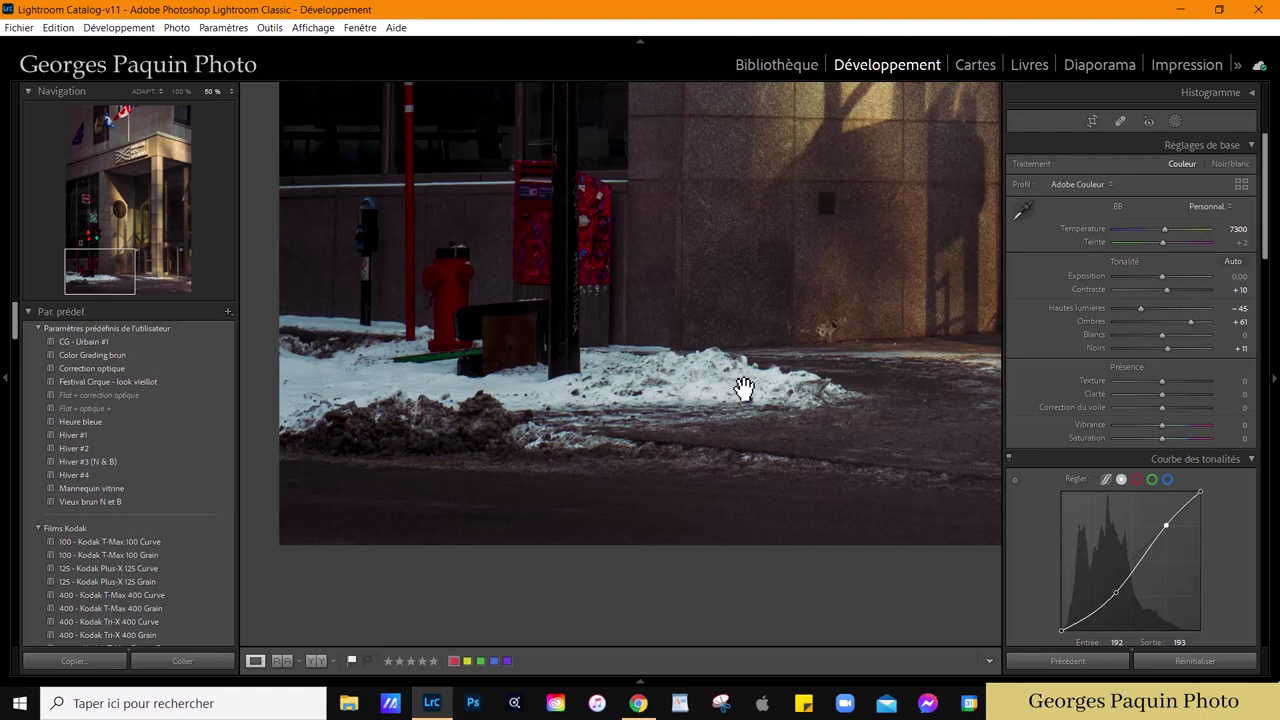
{"action": "key", "text": "k"}
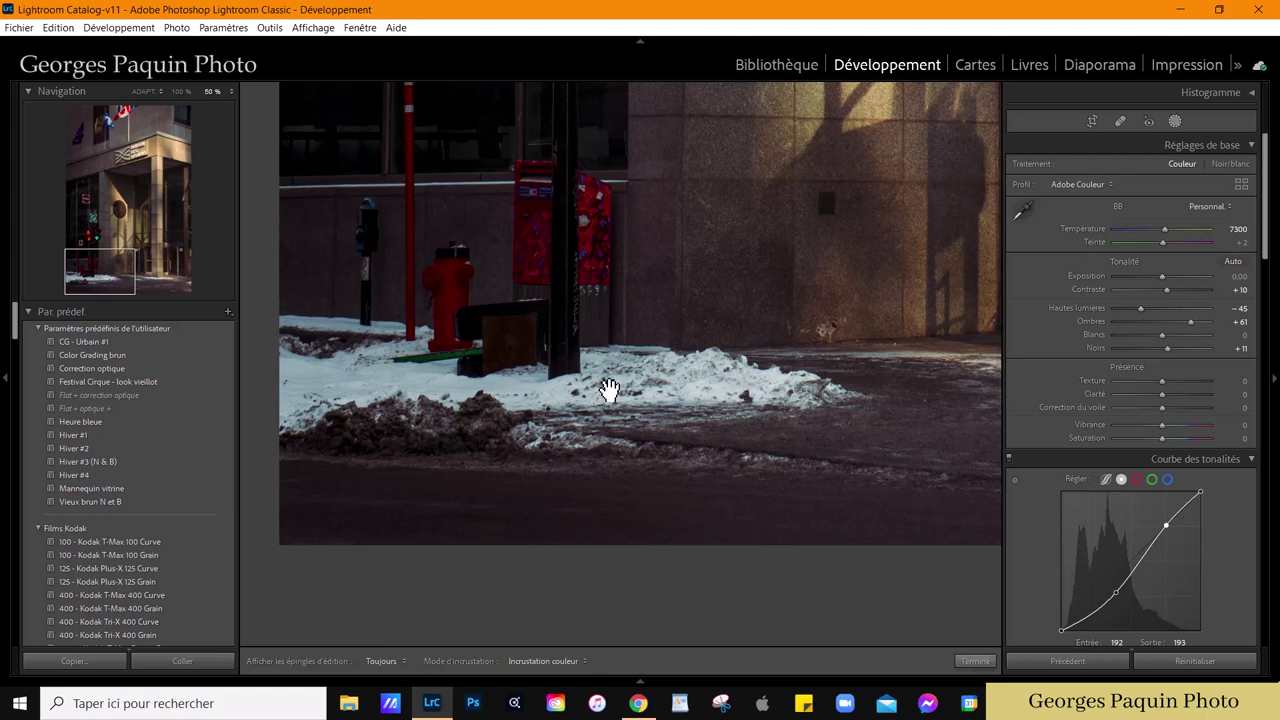
{"action": "left_click_drag", "start_coordinate": [1154, 331], "coordinate": [1114, 352]}
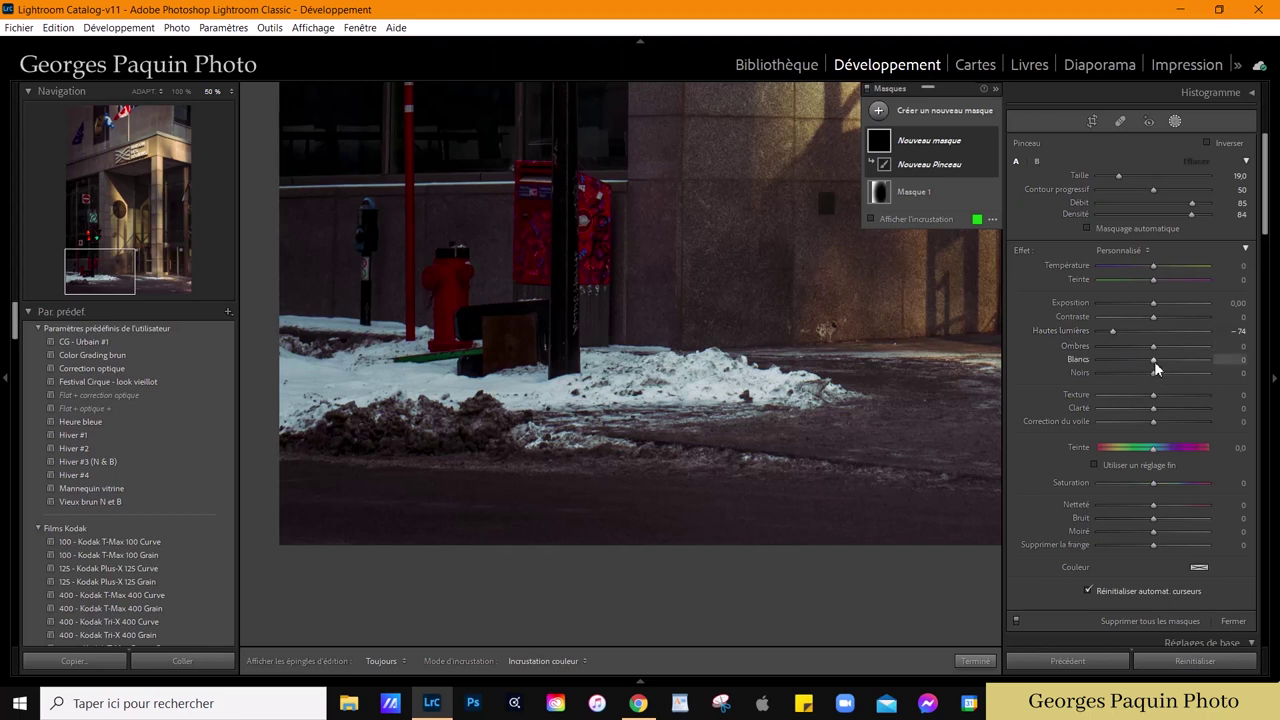
{"action": "left_click_drag", "start_coordinate": [1154, 361], "coordinate": [1147, 361]}
{"action": "key", "text": "h"}
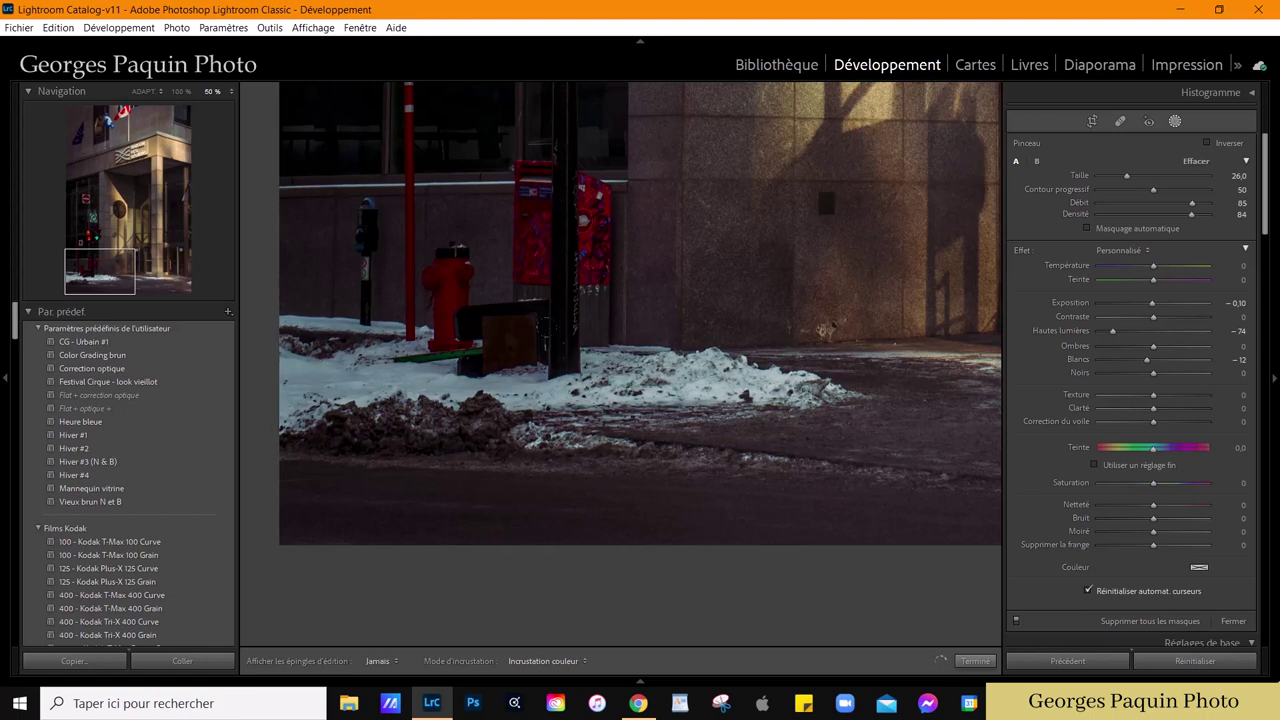
{"action": "key", "text": "h"}
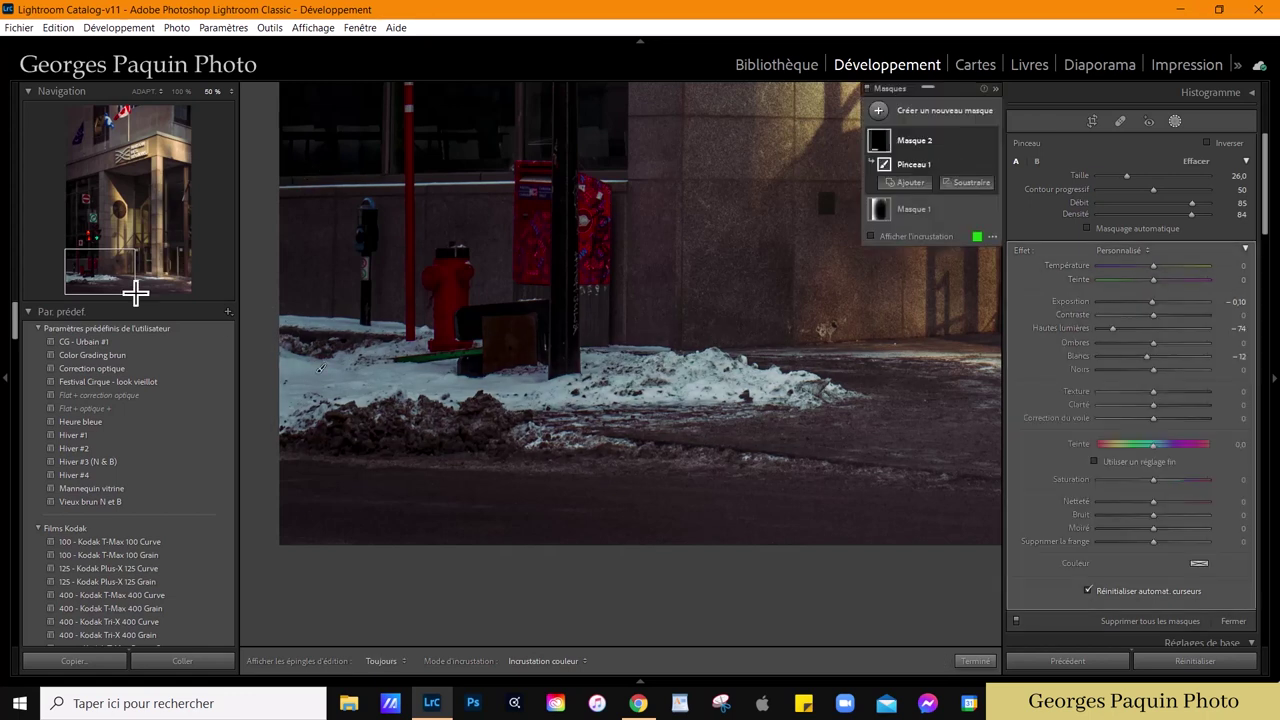
Step: Set brush flow to 59 with a smaller brush over the pillar and doorway pavement
{"action": "left_click_drag", "start_coordinate": [134, 289], "coordinate": [178, 286]}
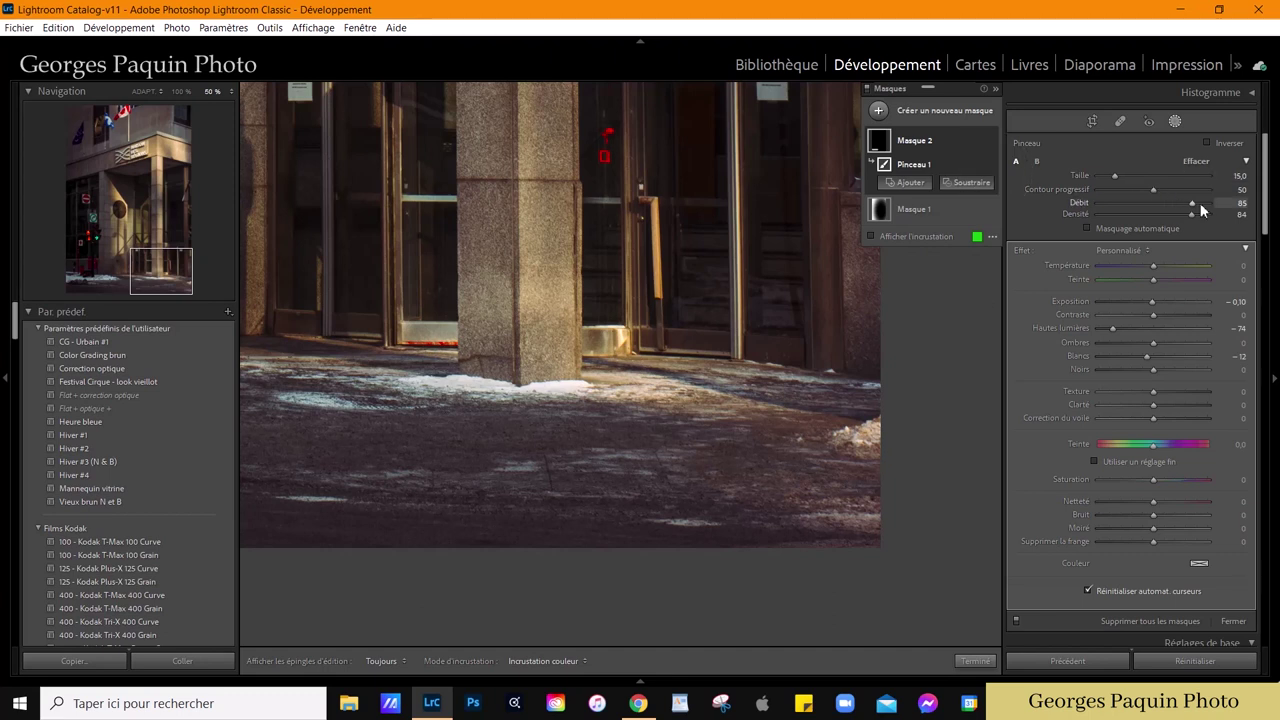
{"action": "left_click_drag", "start_coordinate": [1188, 203], "coordinate": [1162, 204]}
{"action": "key", "text": "bracketleft"}
{"action": "key", "text": "h"}
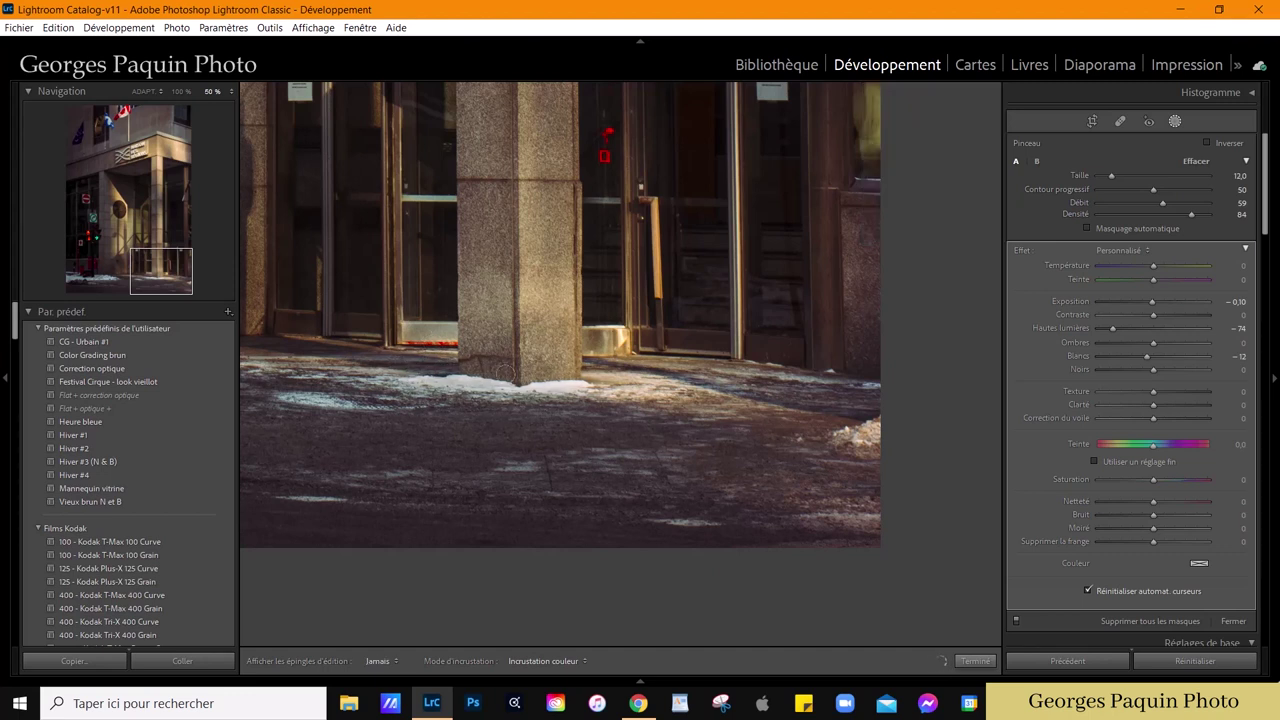
{"action": "key", "text": "h"}
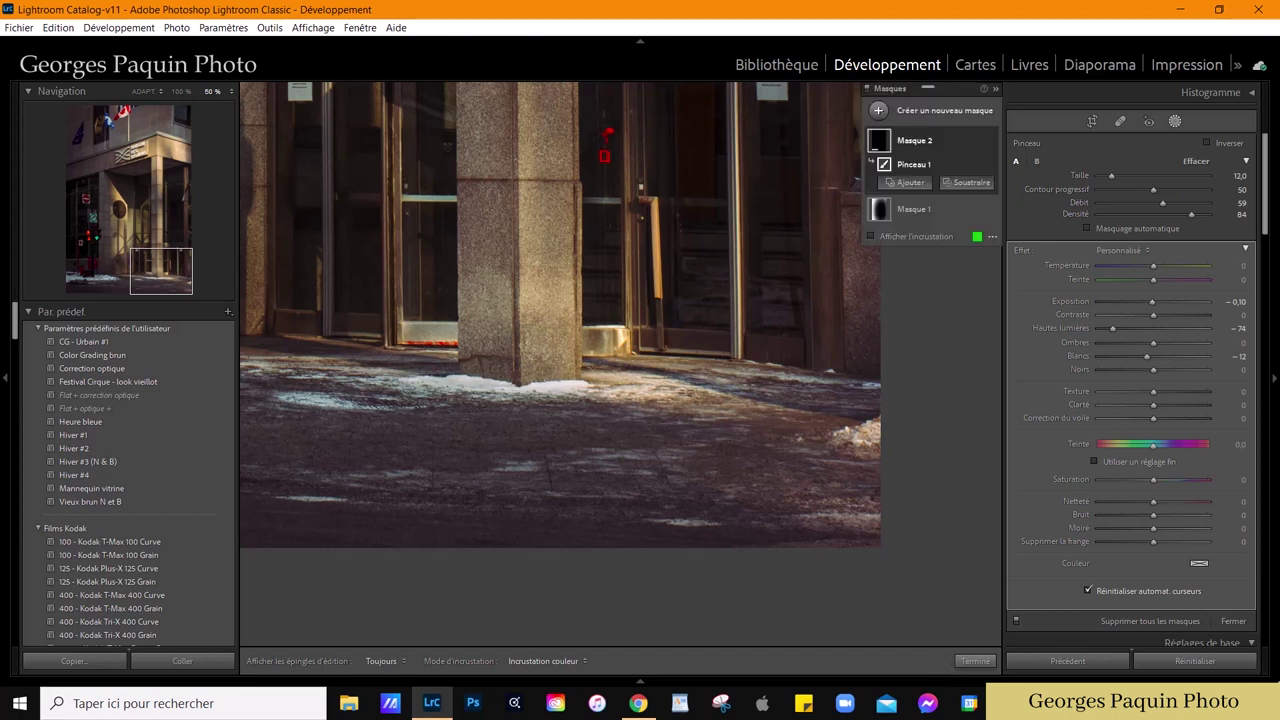
{"action": "left_click_drag", "start_coordinate": [830, 472], "coordinate": [650, 472]}
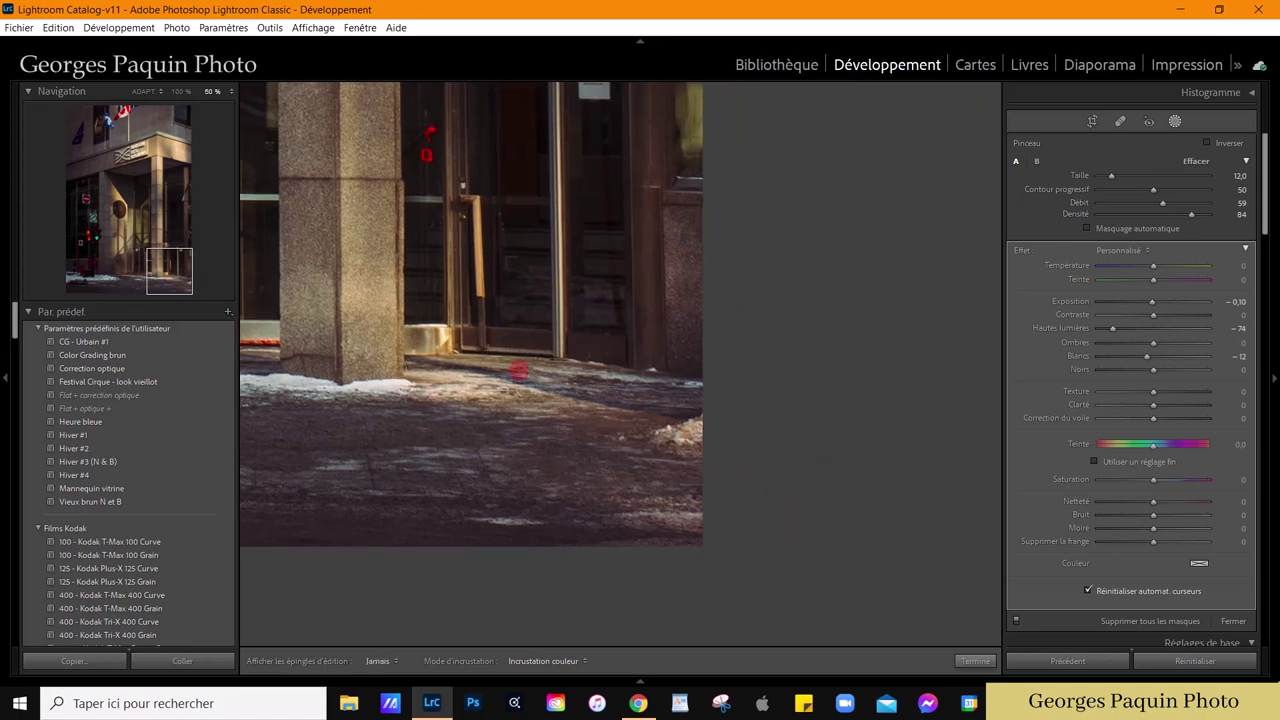
Step: Exit the brush mask, then raise global Clarté to +21 and Texture to +10 at 50% zoom
{"action": "left_click", "coordinate": [975, 661]}
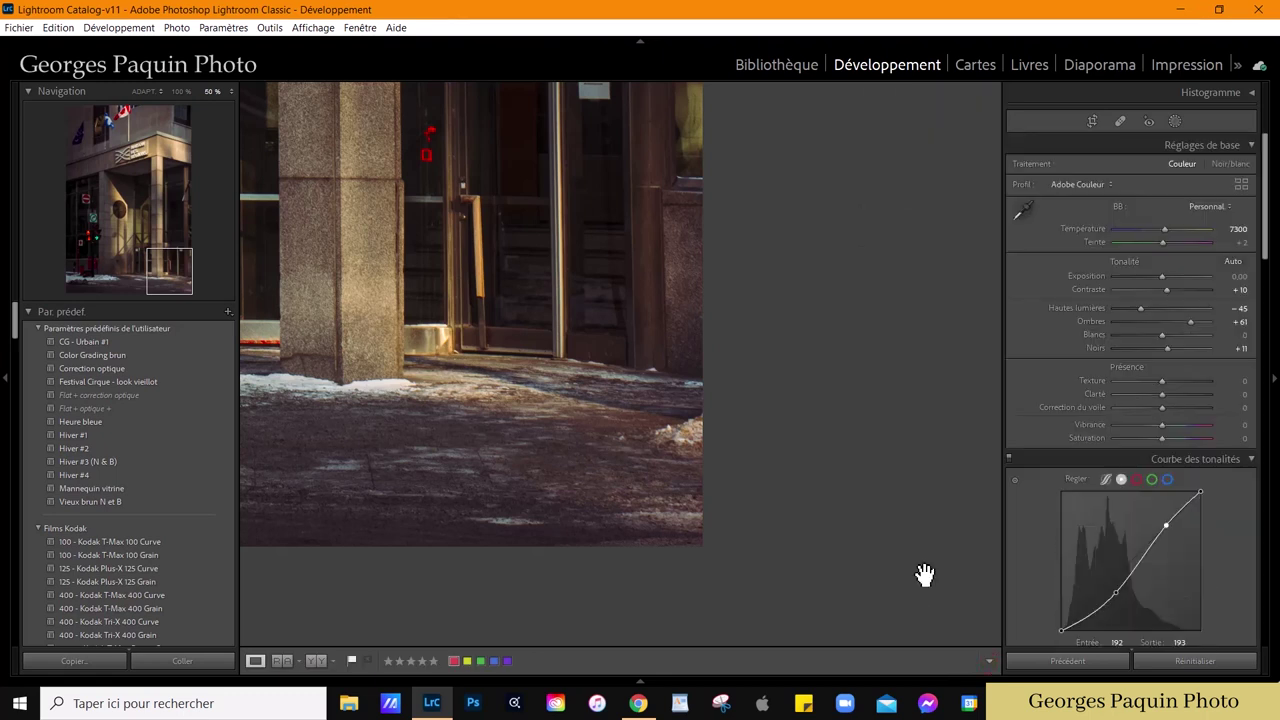
{"action": "left_click", "coordinate": [920, 573]}
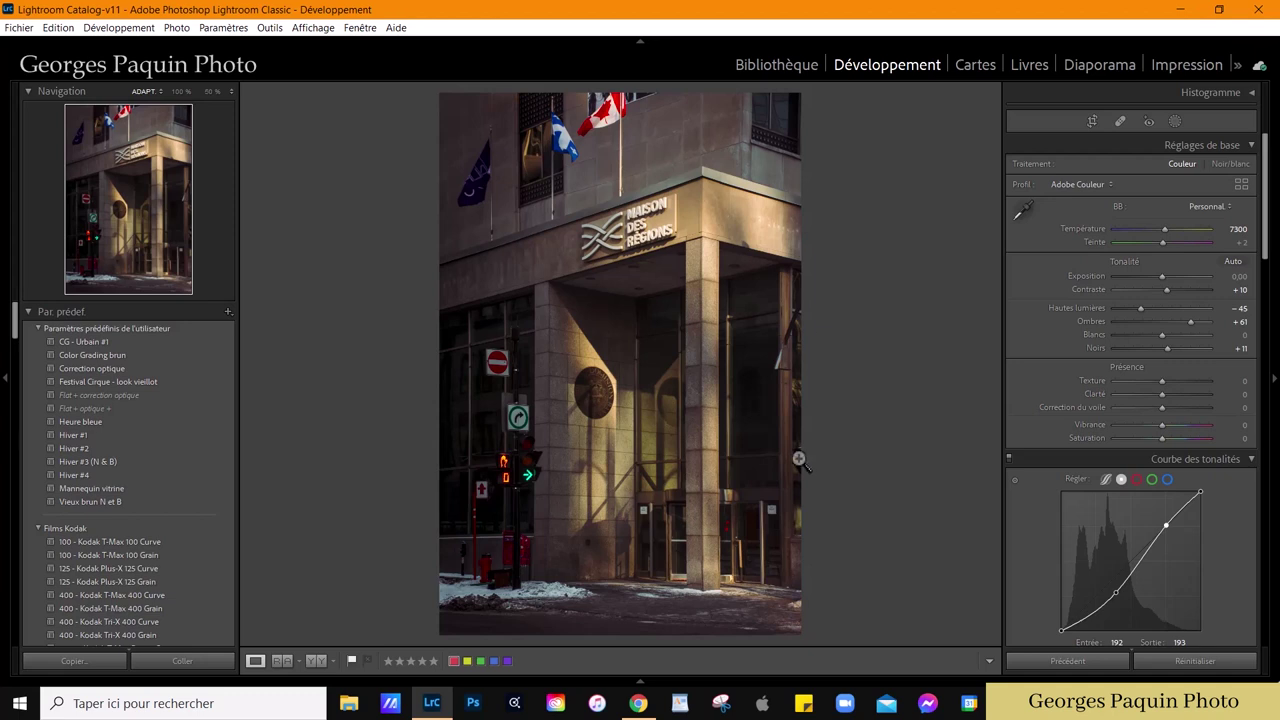
{"action": "left_click", "coordinate": [694, 399]}
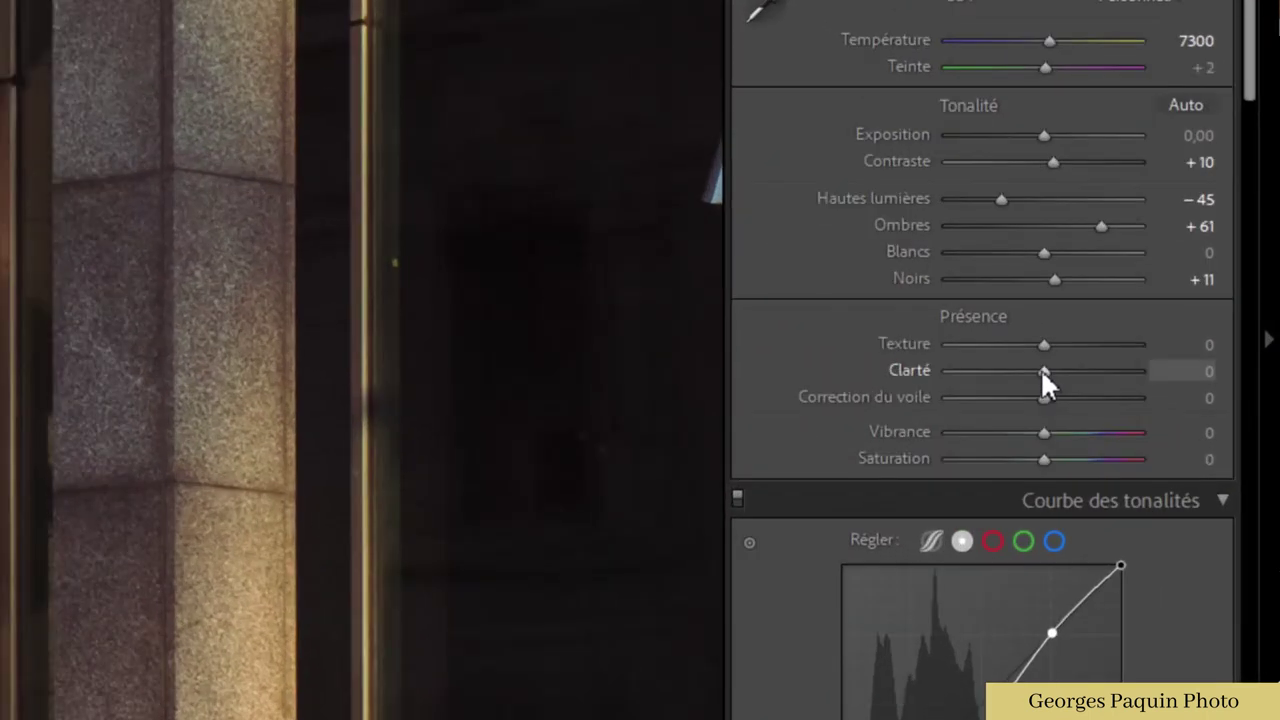
{"action": "left_click", "coordinate": [1161, 394]}
{"action": "left_click_drag", "start_coordinate": [1043, 369], "coordinate": [1044, 368]}
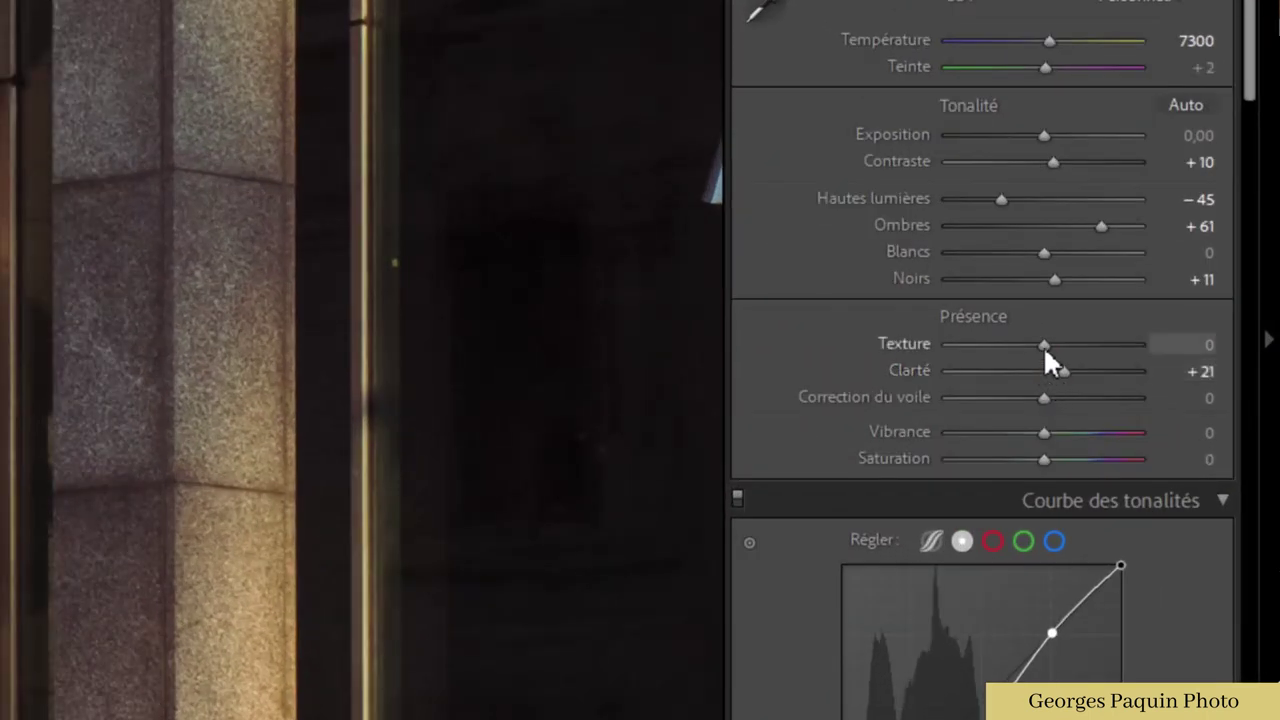
{"action": "scroll", "coordinate": [1043, 344], "scroll_direction": "up", "scroll_amount": 2}
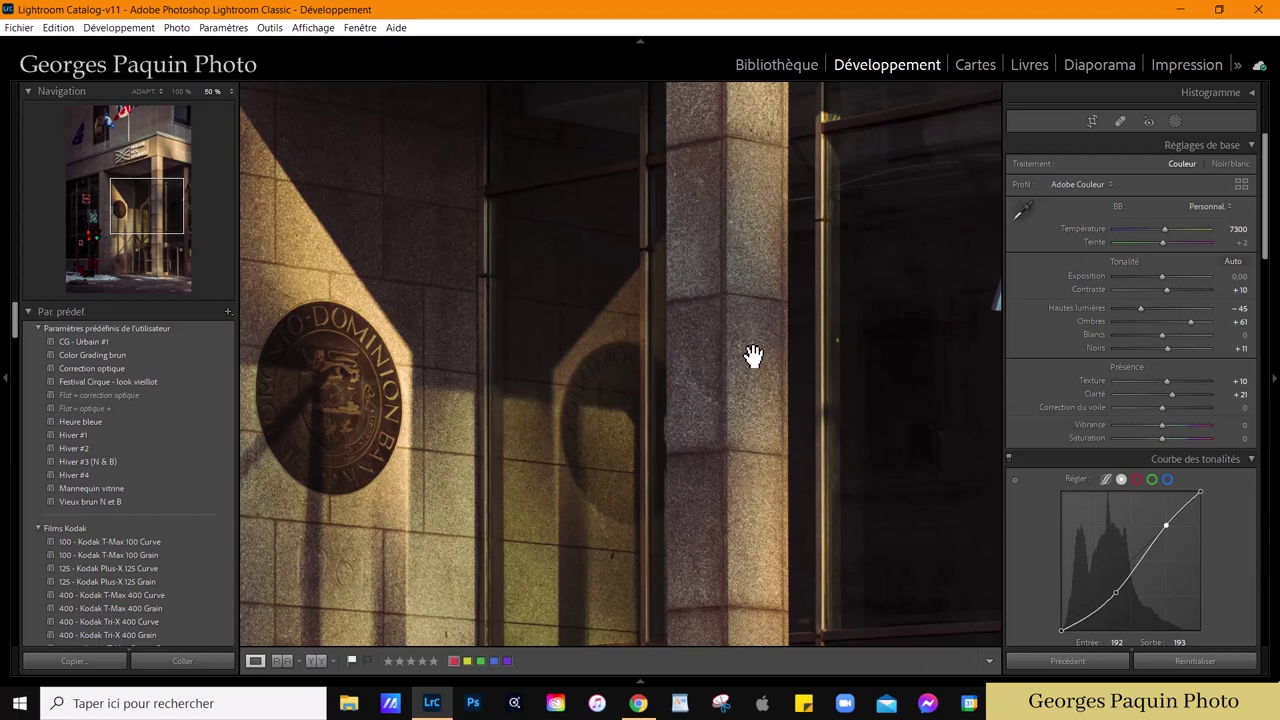
{"action": "left_click", "coordinate": [753, 356]}
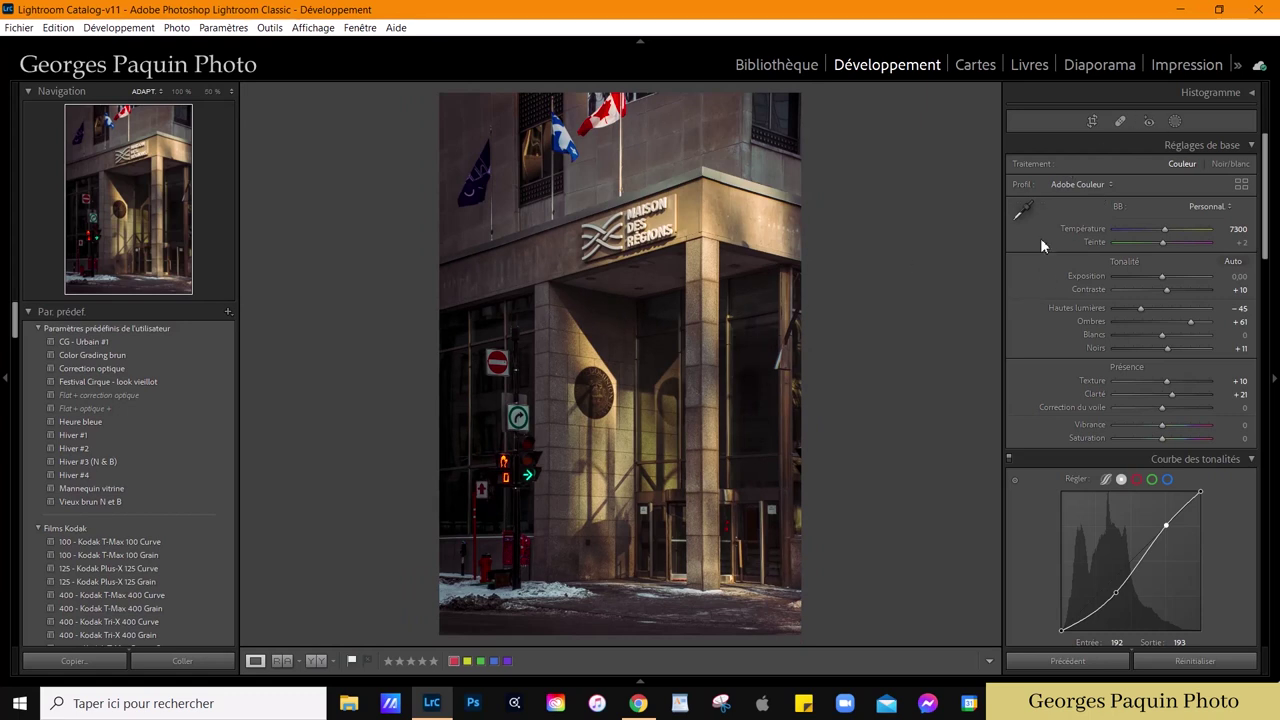
Step: Crop the photo by trimming the top flags and bottom street edge, then apply it
{"action": "left_click", "coordinate": [1093, 122]}
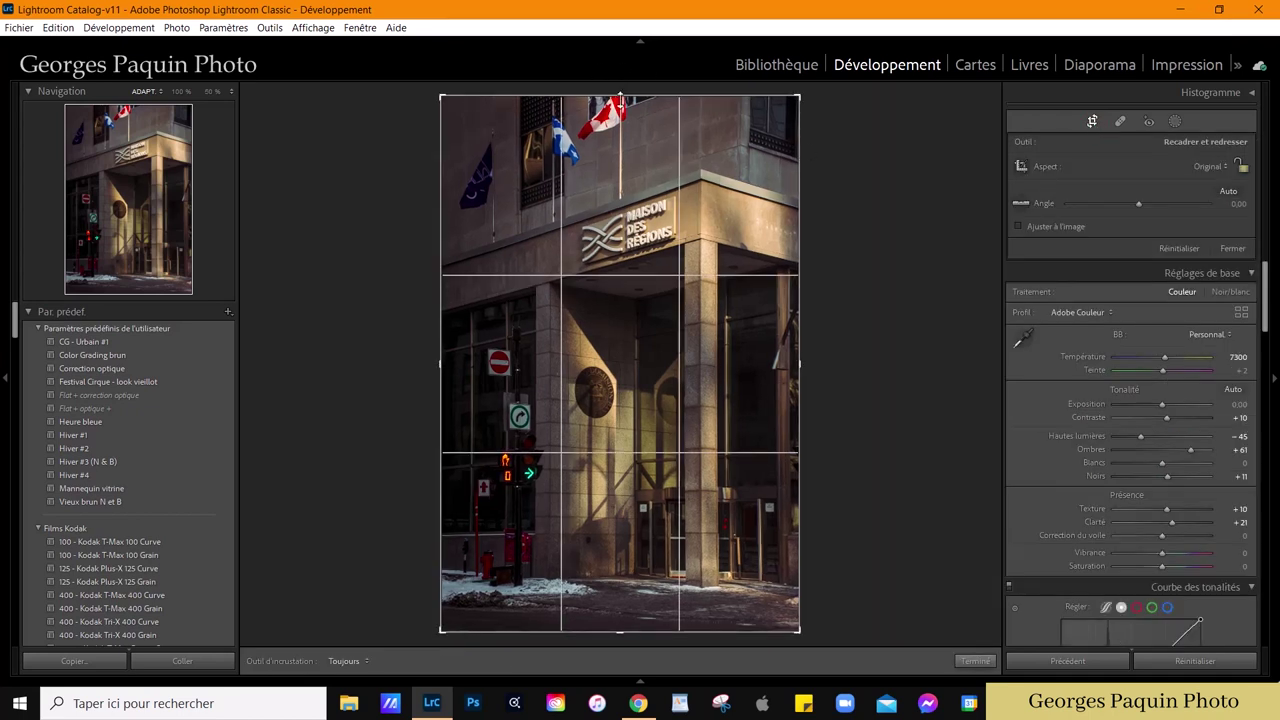
{"action": "left_click_drag", "start_coordinate": [620, 97], "coordinate": [615, 134]}
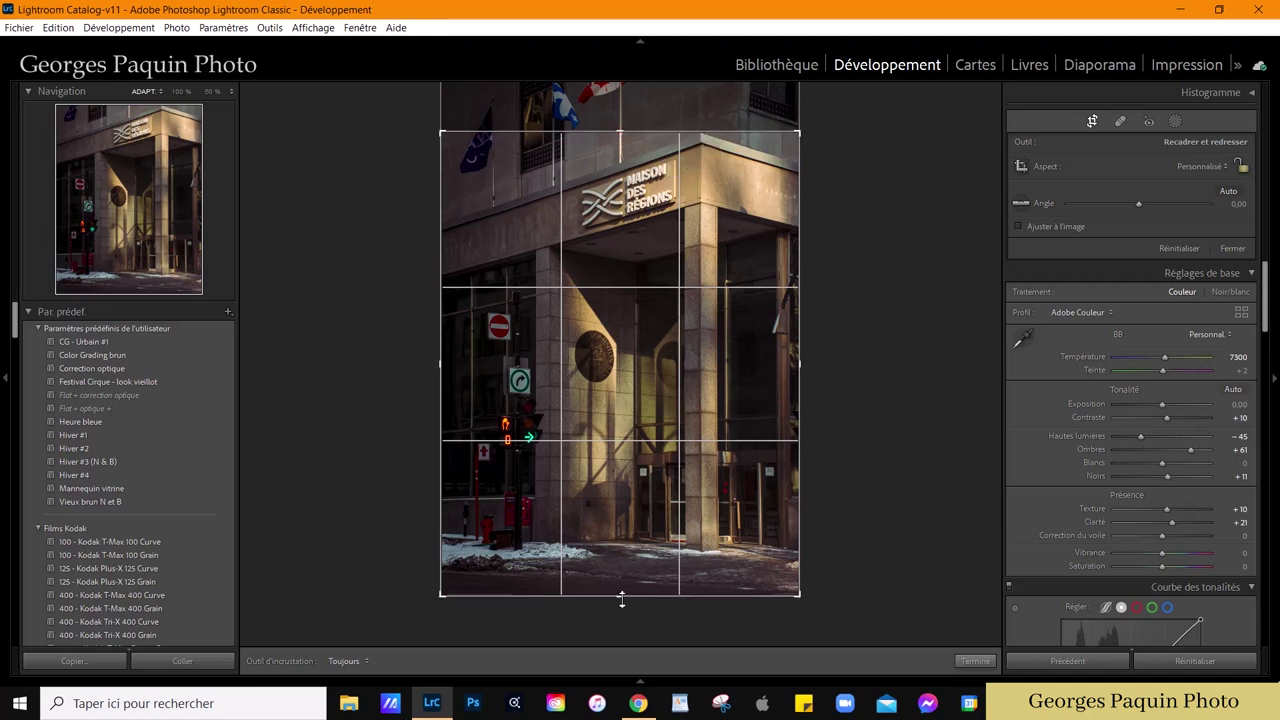
{"action": "left_click_drag", "start_coordinate": [624, 597], "coordinate": [621, 580]}
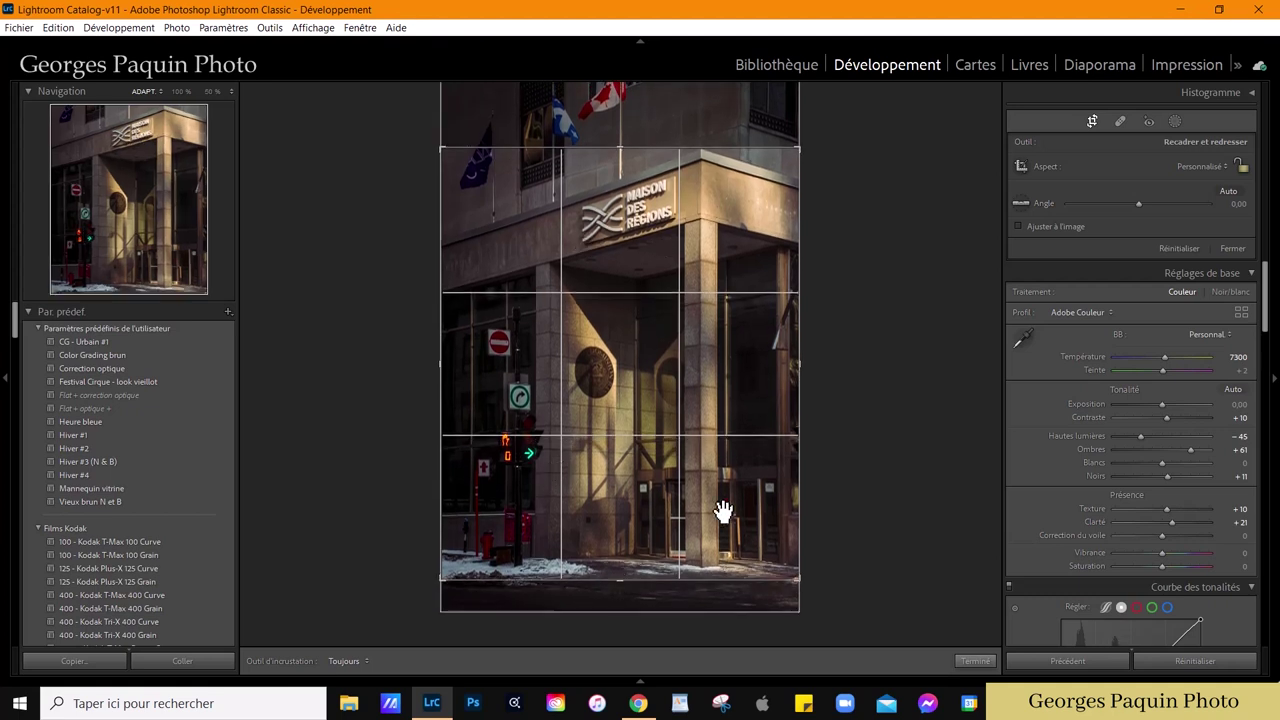
{"action": "left_click", "coordinate": [976, 661]}
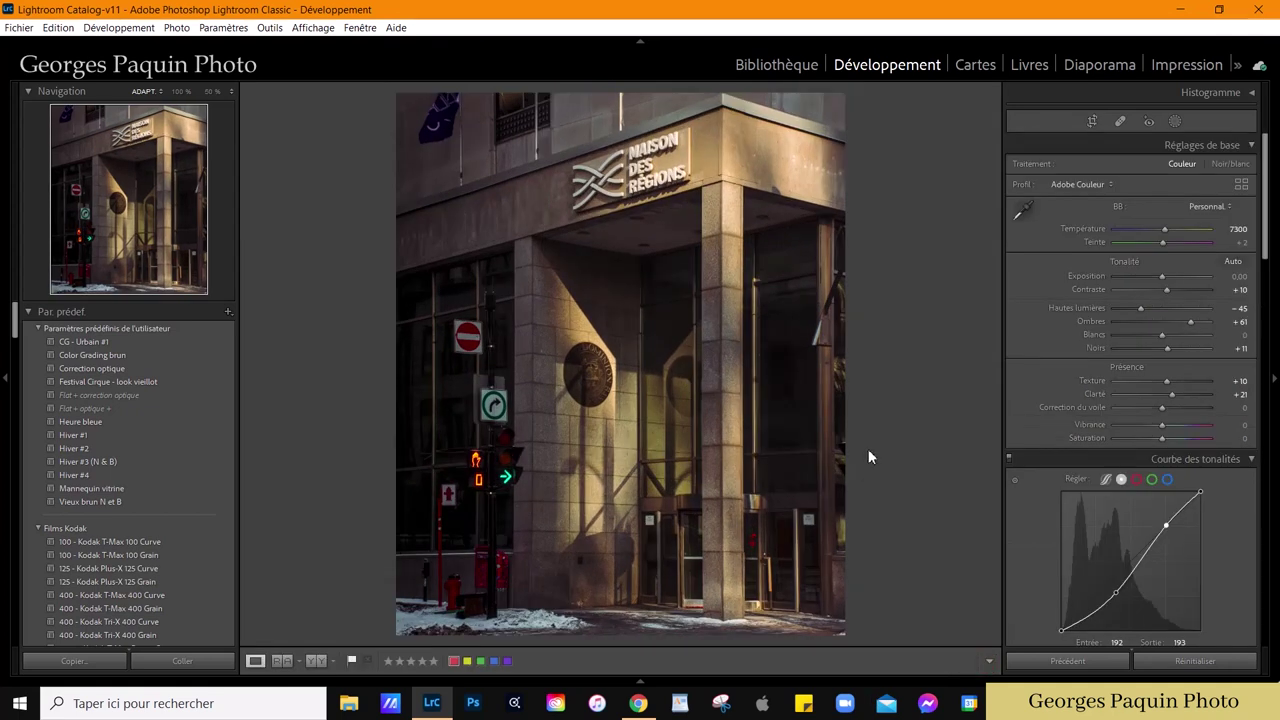
Step: Add a post-crop vignette (Gain −15, Milieu 45, Arrondi −40, Contour progressif 65) and toggle Effects off to compare
{"action": "scroll", "coordinate": [1038, 321], "scroll_direction": "down", "scroll_amount": 5}
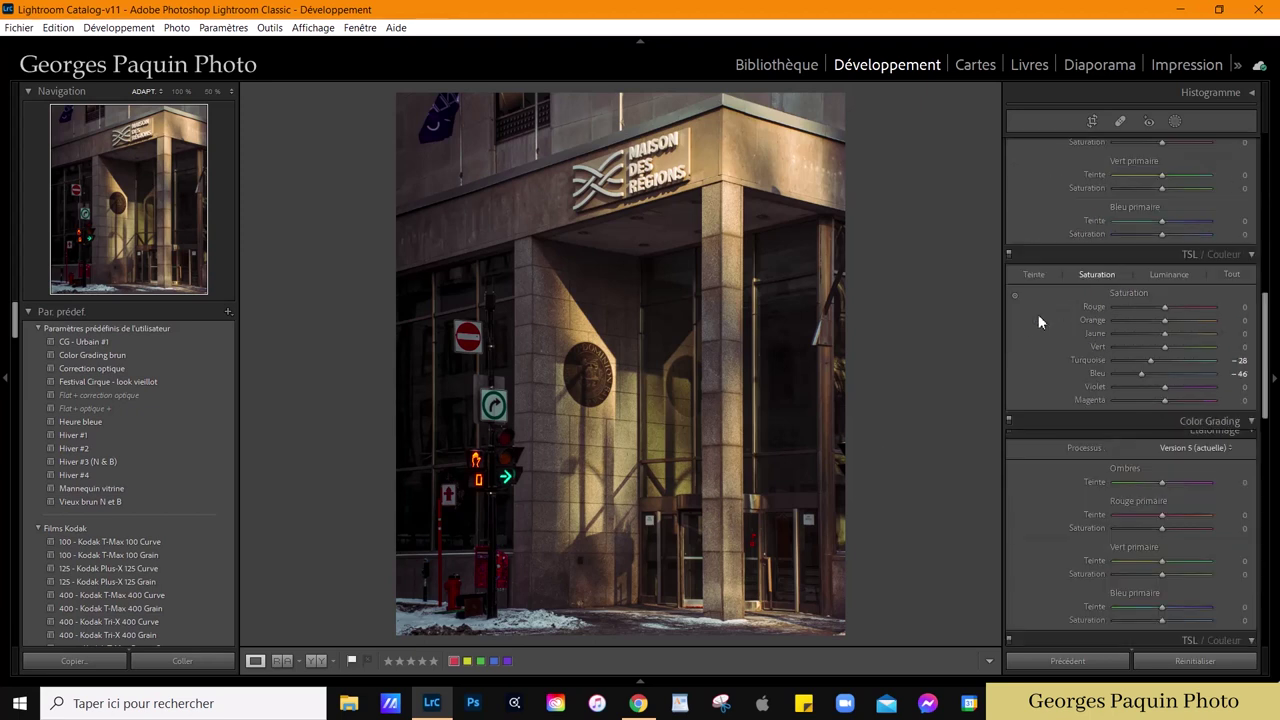
{"action": "scroll", "coordinate": [1038, 321], "scroll_direction": "down", "scroll_amount": 5}
{"action": "scroll", "coordinate": [1038, 321], "scroll_direction": "down", "scroll_amount": 3}
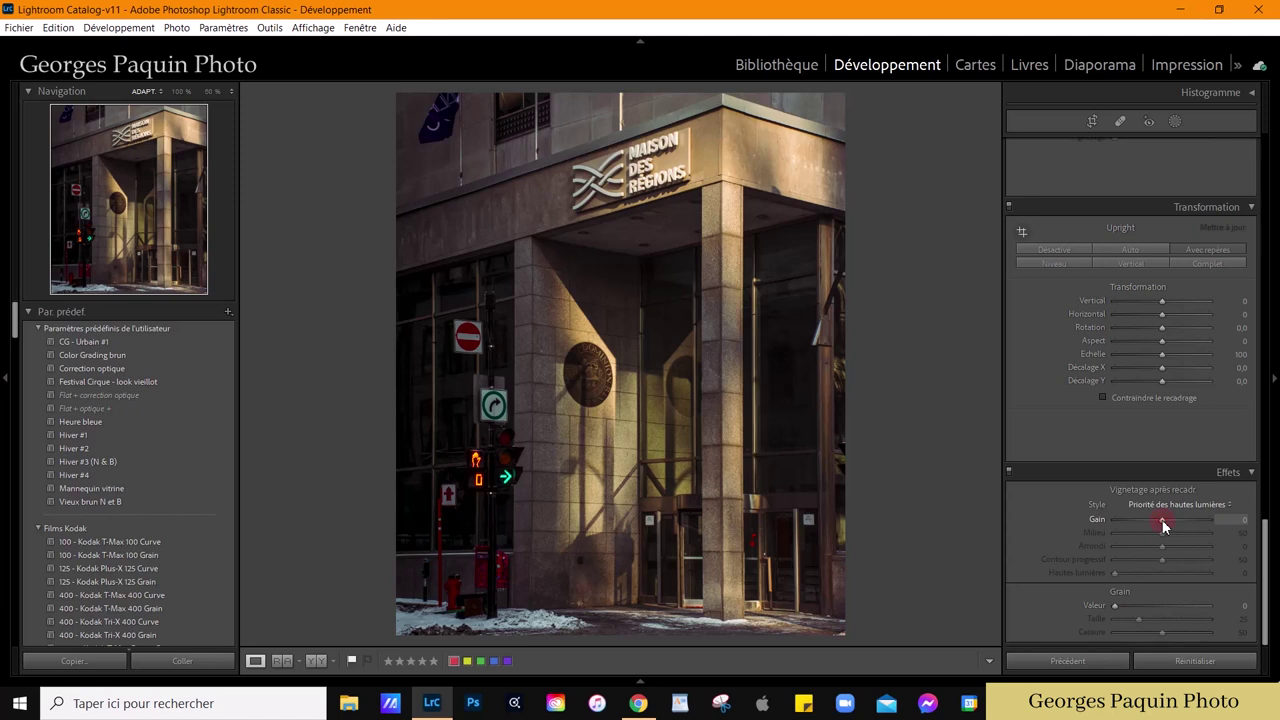
{"action": "mouse_move", "coordinate": [1162, 520]}
{"action": "left_mouse_down"}
{"action": "mouse_move", "coordinate": [1145, 547]}
{"action": "mouse_move", "coordinate": [1177, 560]}
{"action": "mouse_move", "coordinate": [1160, 520]}
{"action": "left_mouse_up"}
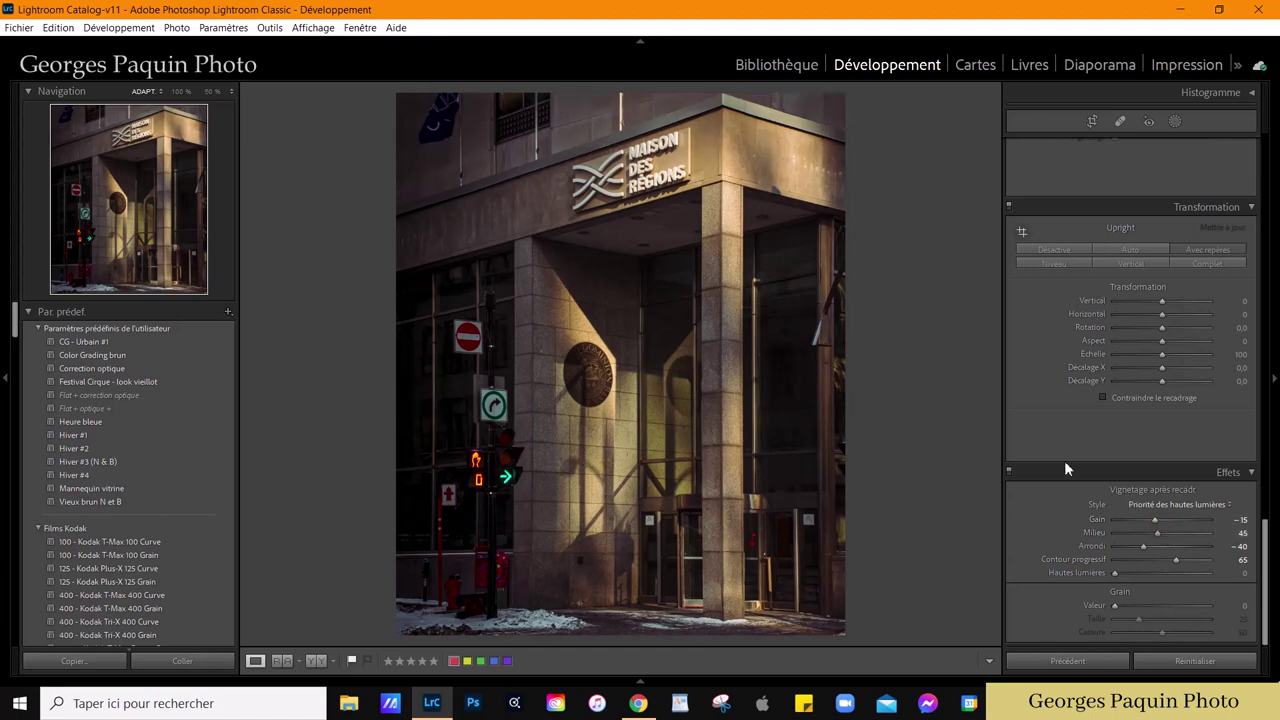
{"action": "left_click", "coordinate": [1008, 472]}
Step: Turn the Effects panel back on so the −15 vignette returns
{"action": "left_click", "coordinate": [1008, 472]}
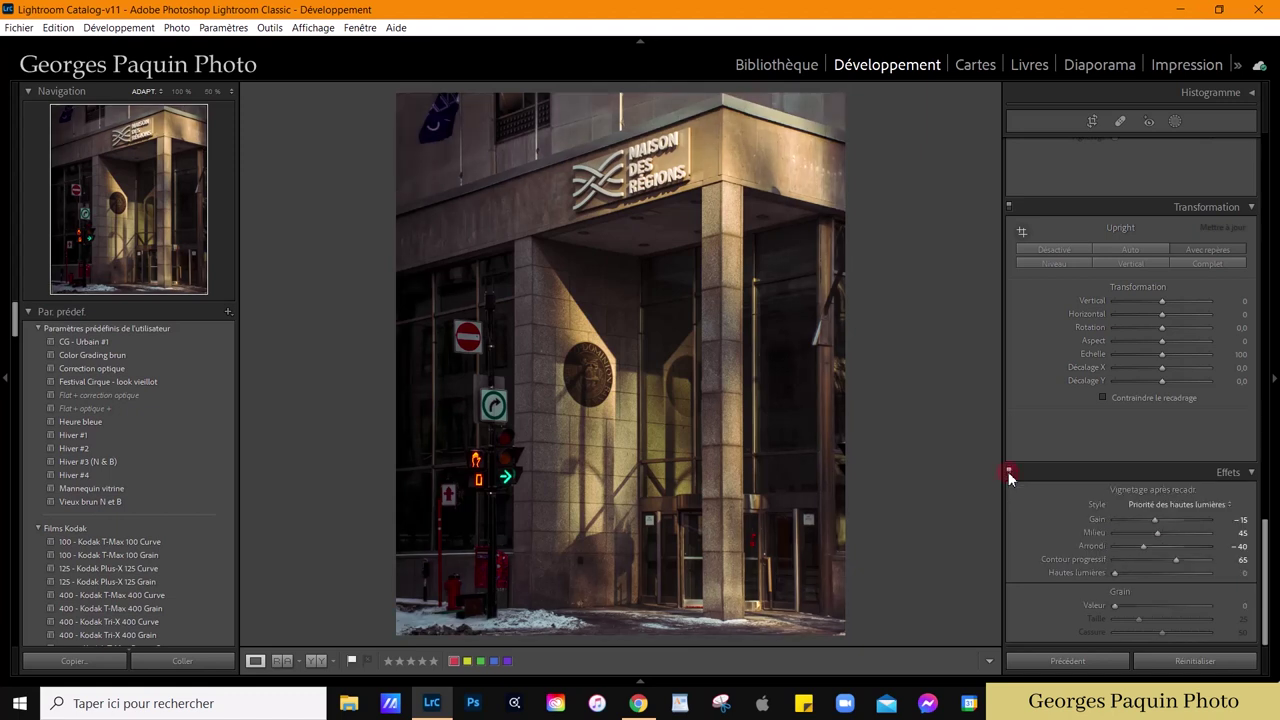